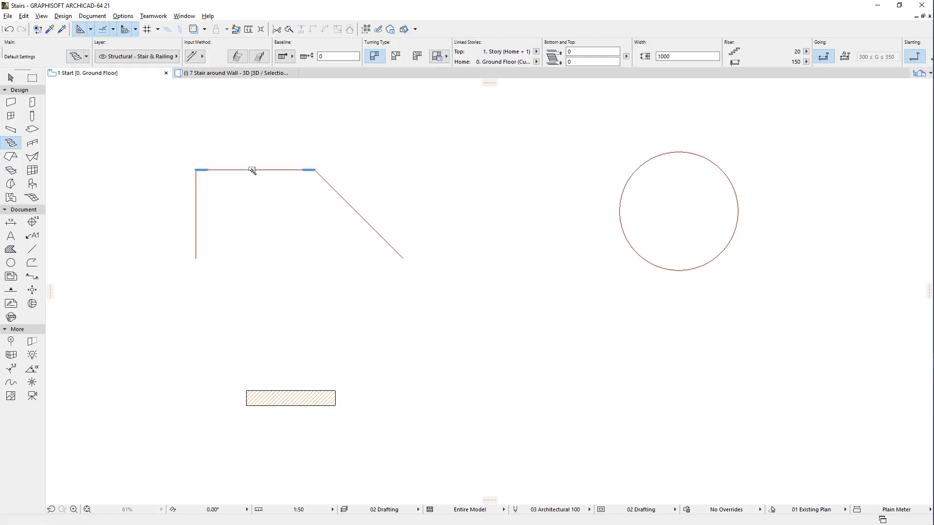
- Magic-wand the bent polyline to generate a stair with a landing along it
{"action": "left_click", "coordinate": [250, 172]}
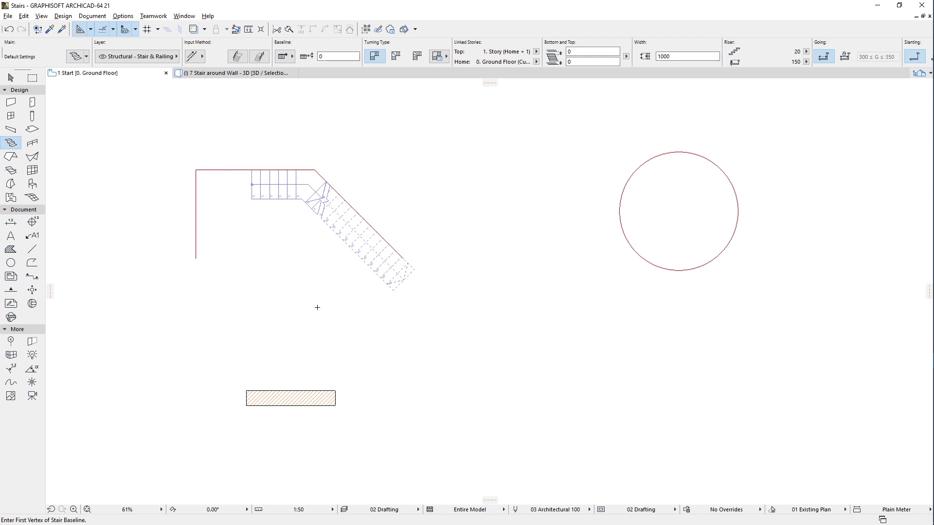
- Generate a curved stair around the circle and fit one around the hatched rectangle
{"action": "left_click", "coordinate": [659, 268]}
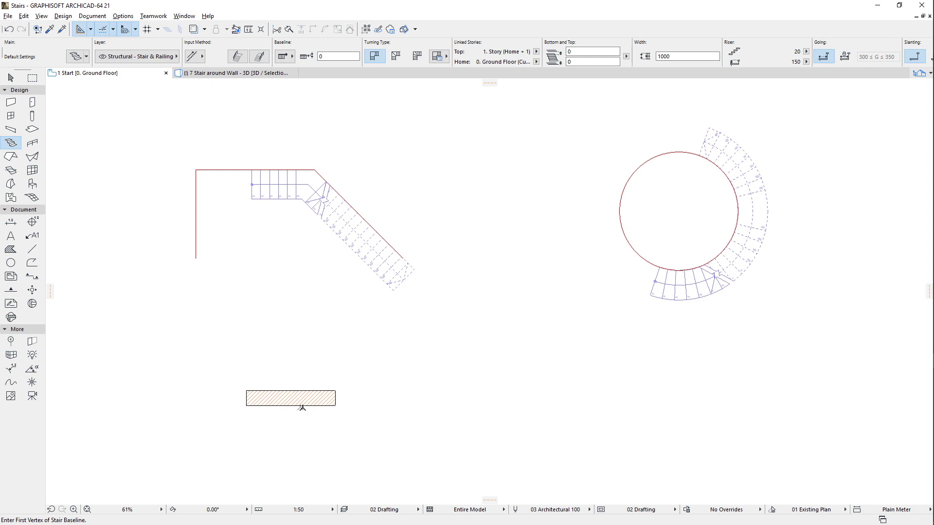
{"action": "key", "text": "space"}
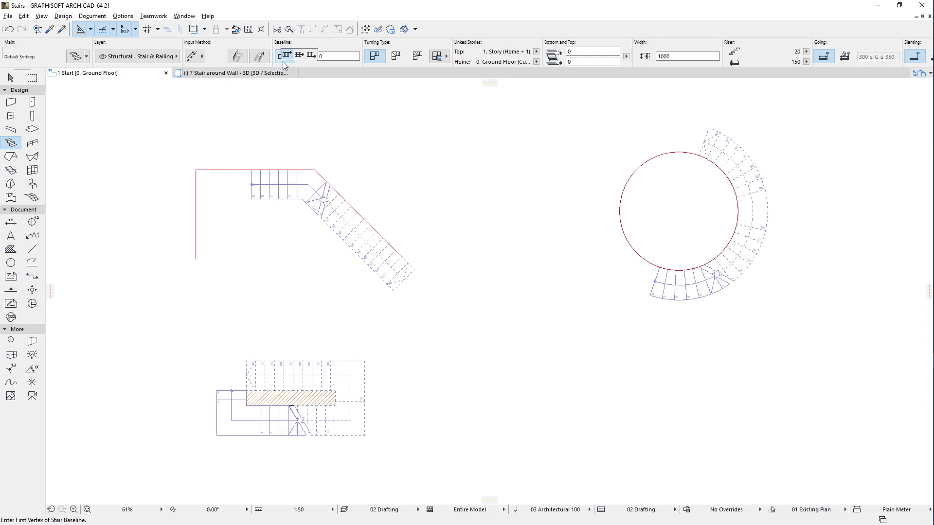
{"action": "left_click", "coordinate": [661, 156]}
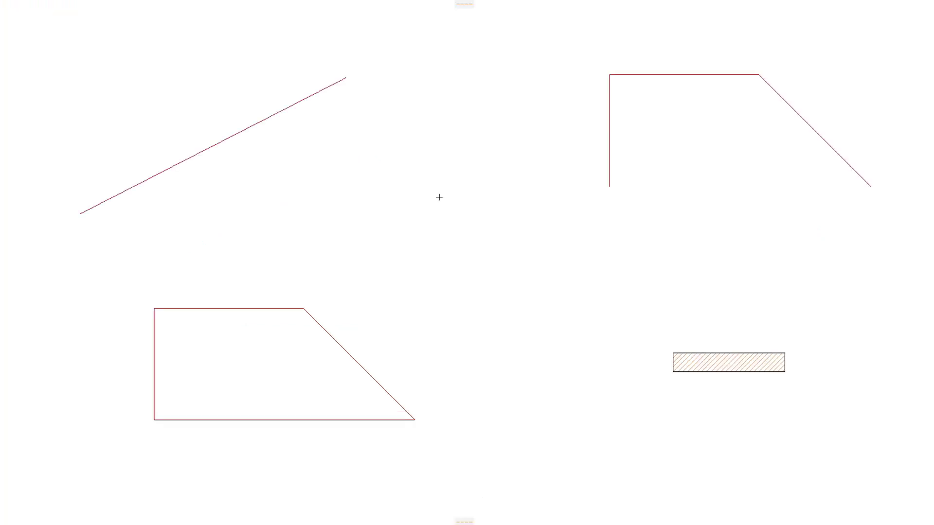
- Magic-wand stairs onto the sloped line, bent profile, trapezoid interior and hatched rectangle
{"action": "left_click", "coordinate": [154, 175]}
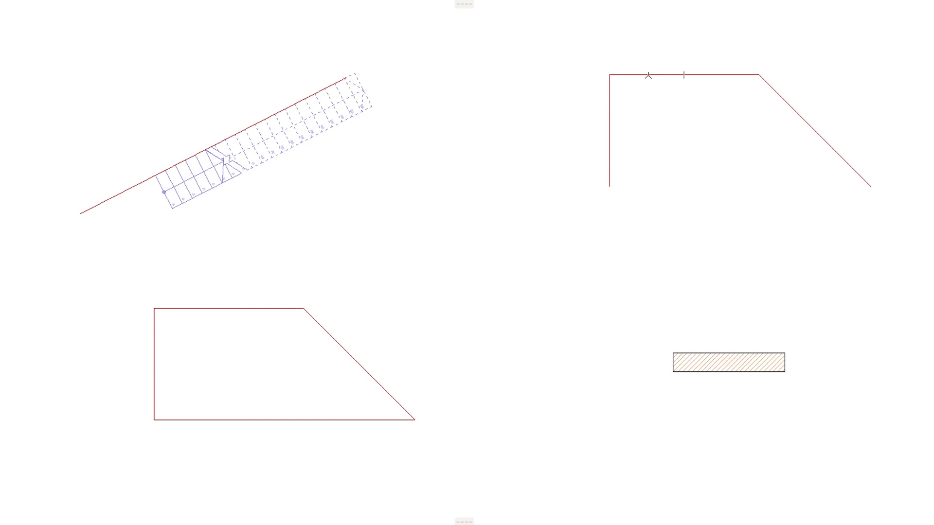
{"action": "left_click", "coordinate": [648, 75]}
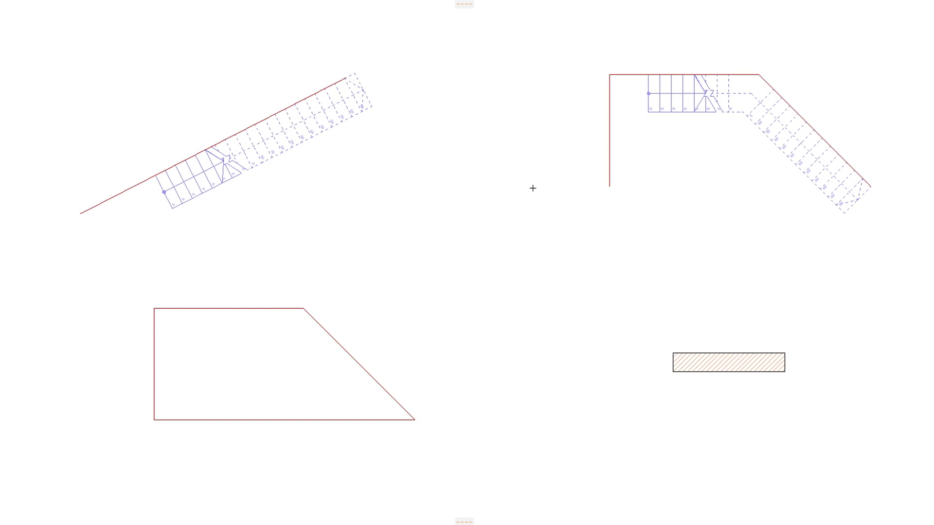
{"action": "left_click", "coordinate": [286, 419]}
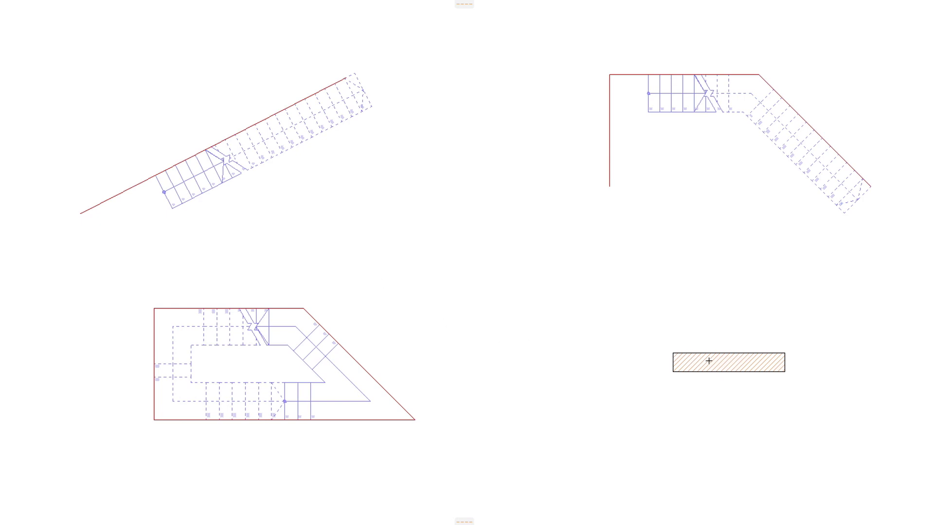
{"action": "left_click", "coordinate": [718, 357]}
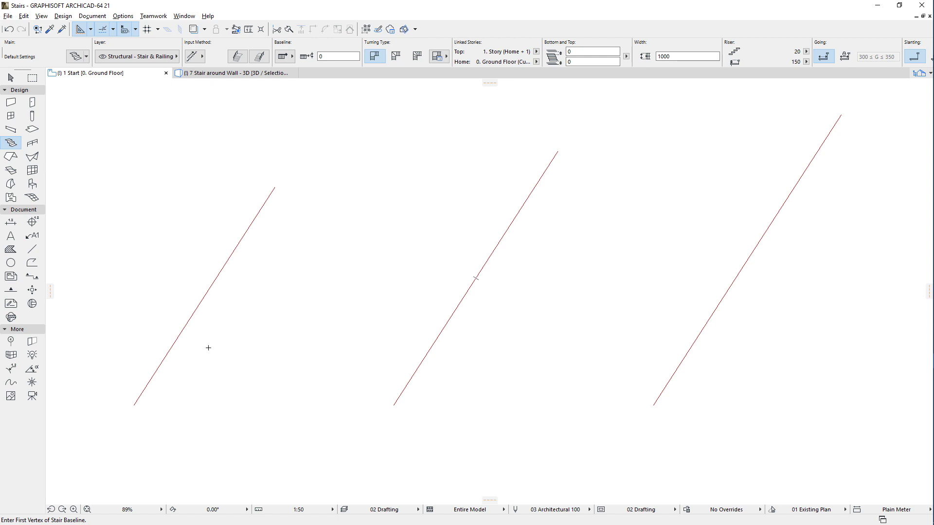
- Build stairs along the left, middle and right parallel lines and lock the going at 300
{"action": "left_click", "coordinate": [166, 357]}
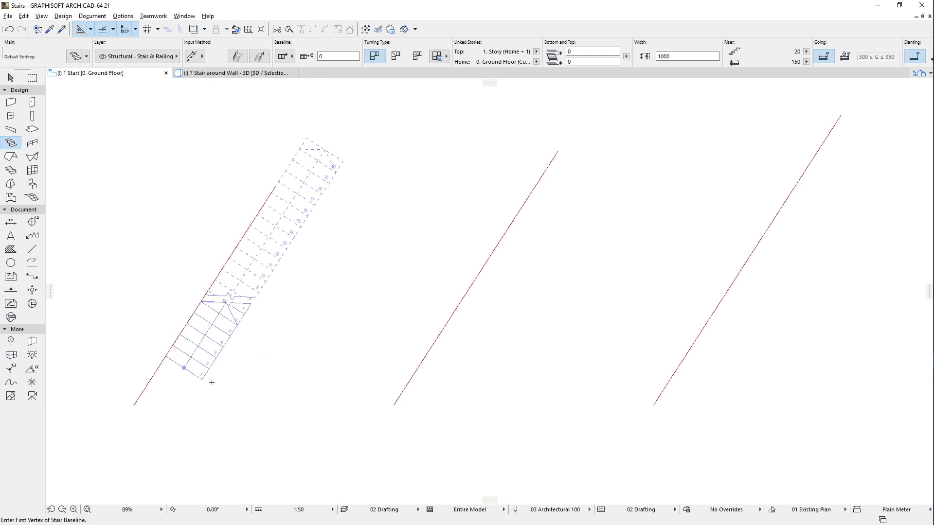
{"action": "double_click", "coordinate": [340, 159]}
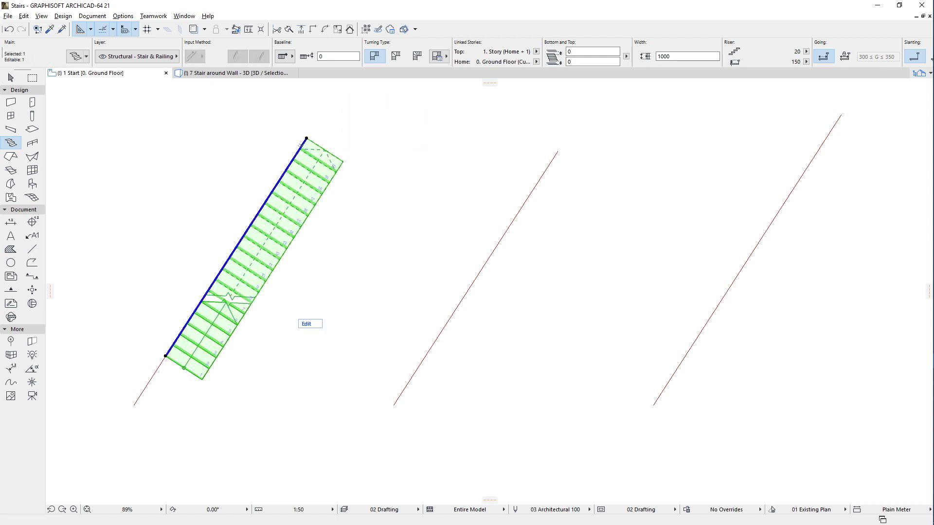
{"action": "key", "text": "Escape"}
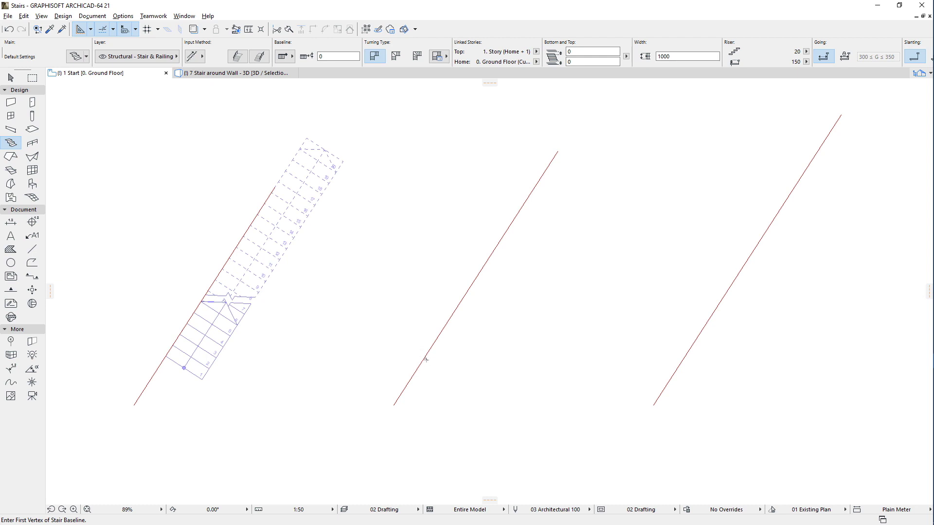
{"action": "left_click", "coordinate": [425, 357]}
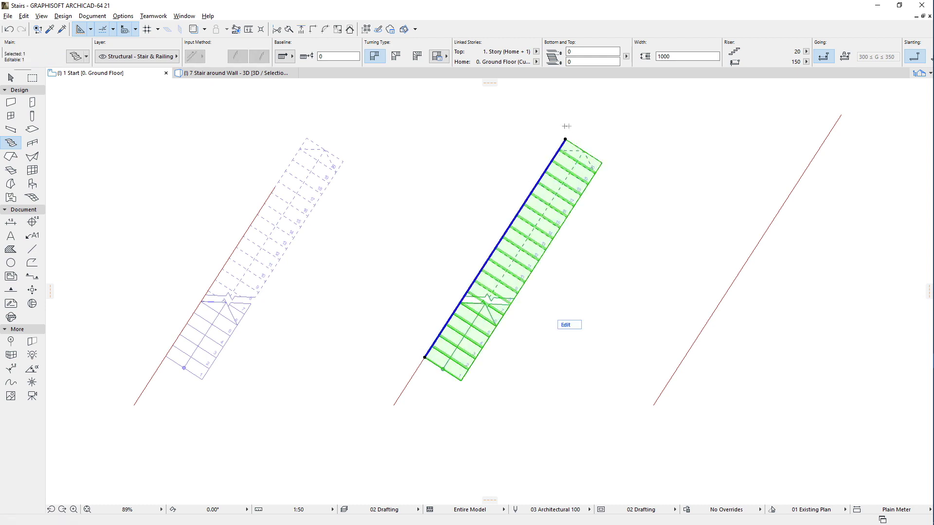
{"action": "key", "text": "Escape"}
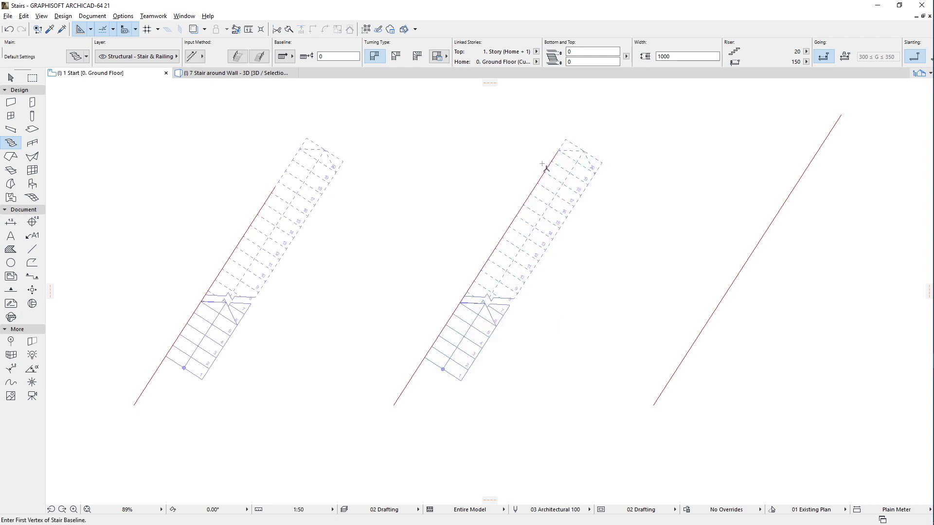
{"action": "left_click", "coordinate": [691, 349]}
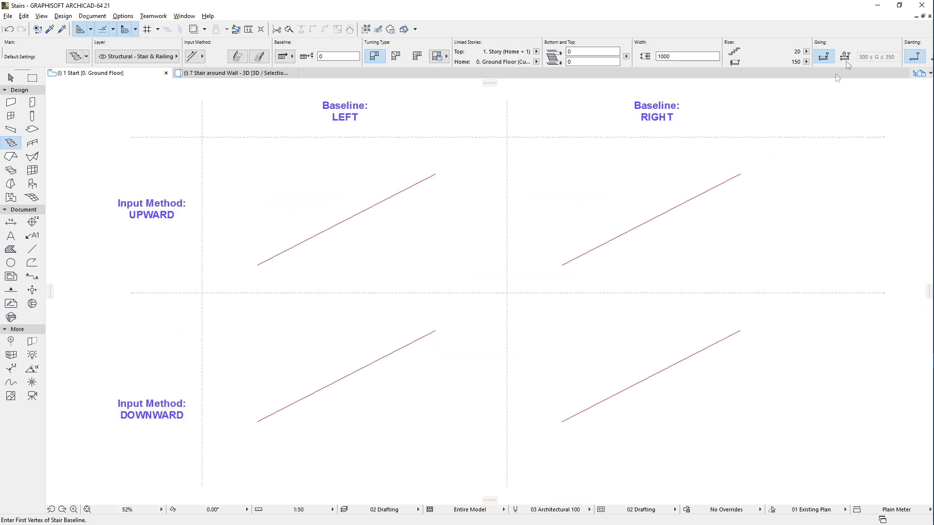
{"action": "left_click", "coordinate": [846, 57]}
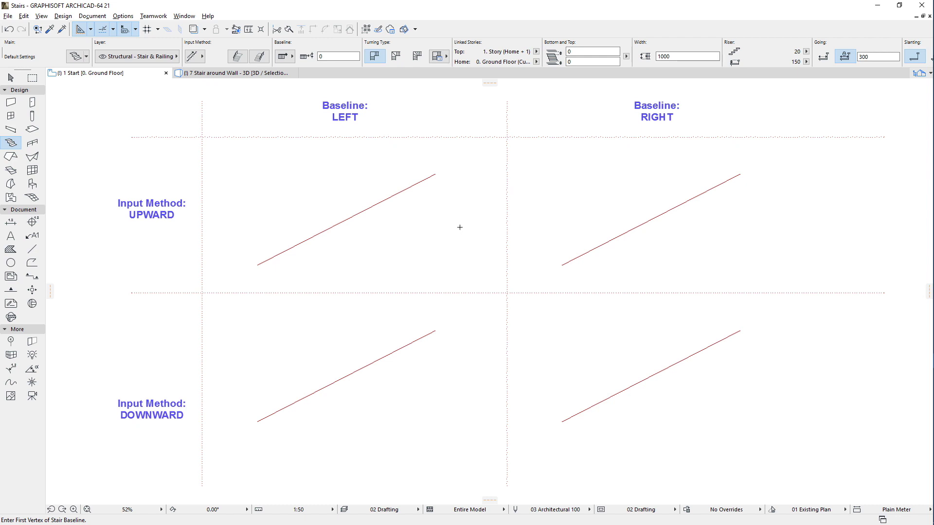
- Set Input Method to Upward and generate a stair along the upper-left line
{"action": "left_click", "coordinate": [199, 57]}
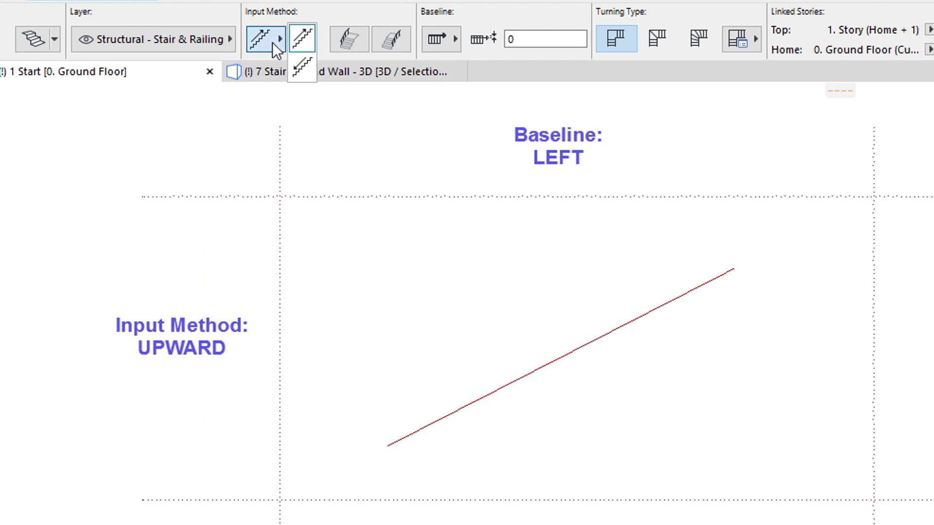
{"action": "left_click", "coordinate": [308, 42]}
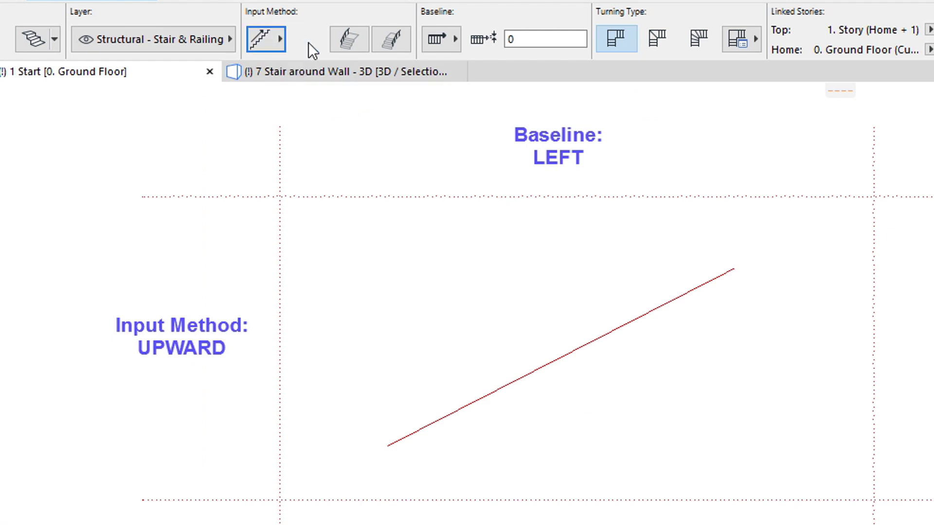
{"action": "left_click", "coordinate": [467, 404]}
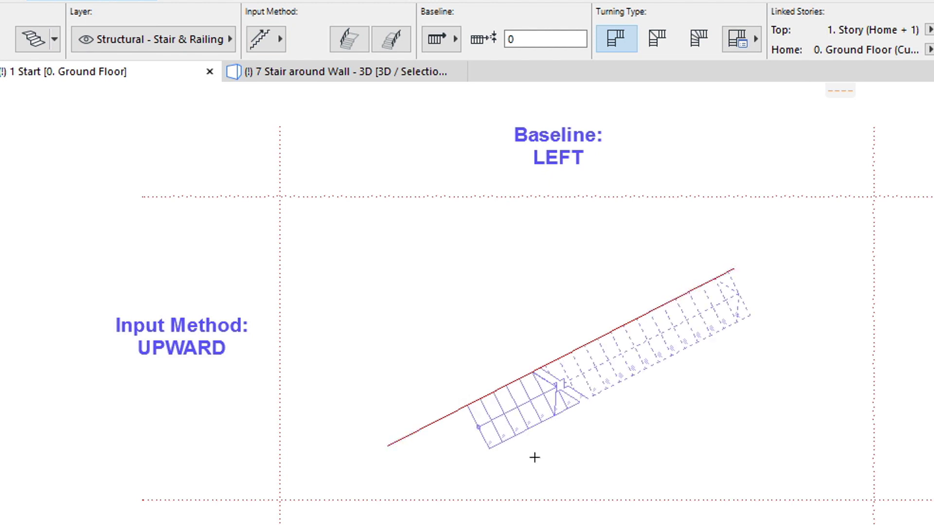
- Switch Input Method to Downward and generate a stair along the lower-left line
{"action": "left_click", "coordinate": [278, 44]}
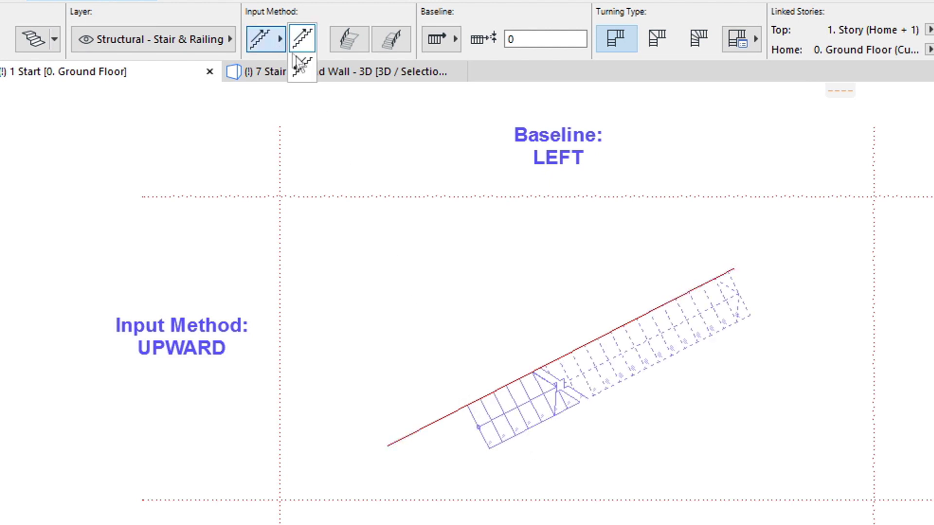
{"action": "left_click", "coordinate": [308, 75]}
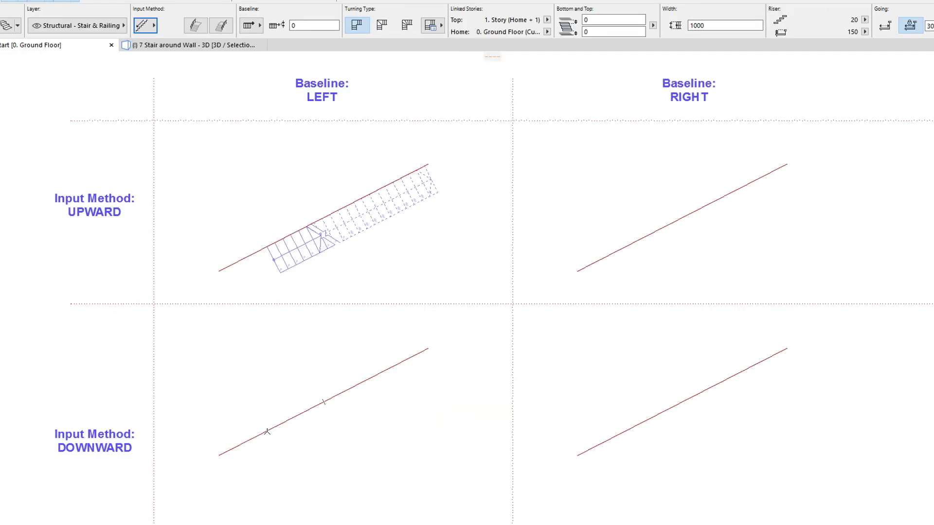
{"action": "left_click", "coordinate": [267, 432]}
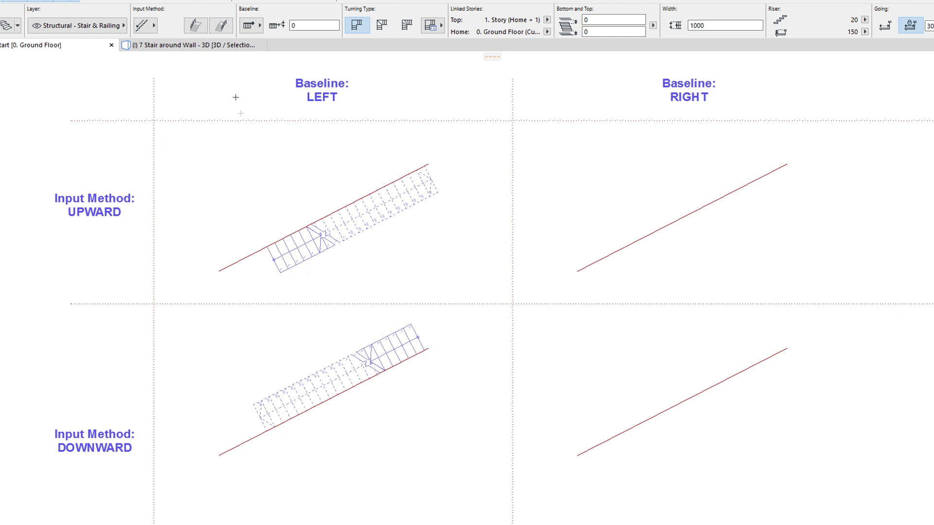
- Set the stair baseline to Right and magic-wand the lower-right and upper-right lines
{"action": "left_click", "coordinate": [249, 25]}
{"action": "left_click", "coordinate": [289, 14]}
{"action": "left_click", "coordinate": [594, 396]}
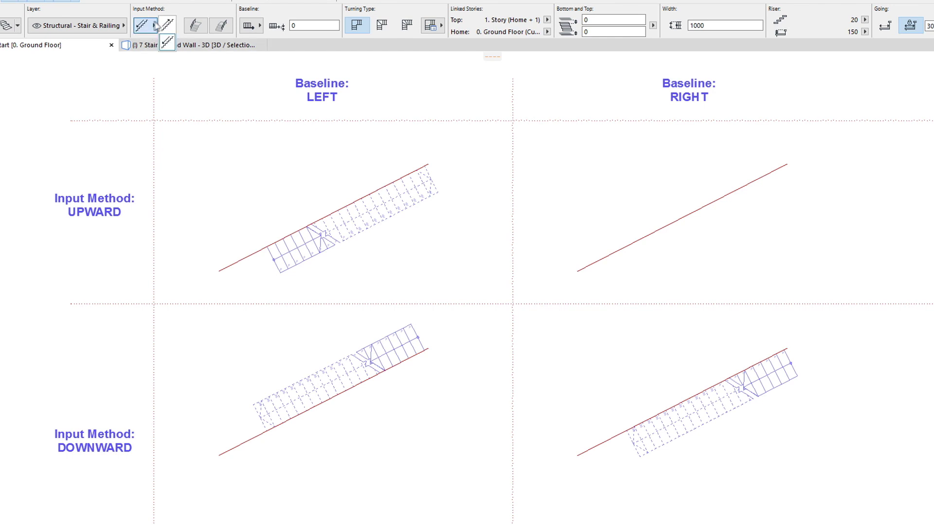
{"action": "left_click", "coordinate": [616, 253]}
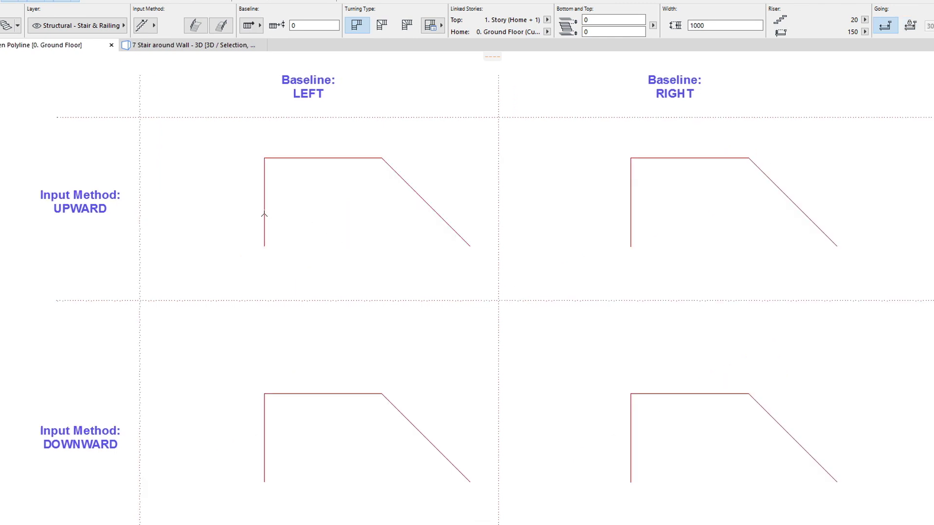
- Magic-wand the upper-left polyline and place the winder stair along it
{"action": "left_click", "coordinate": [264, 204]}
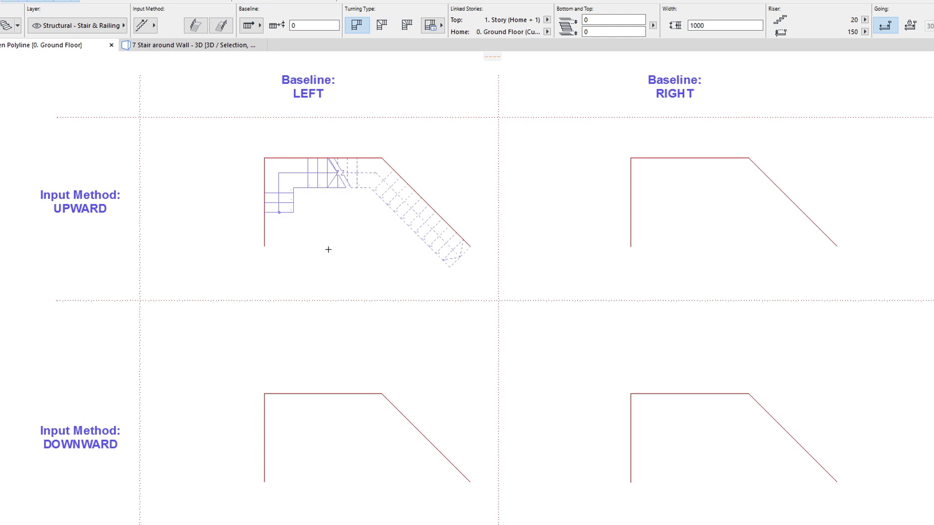
{"action": "scroll", "coordinate": [328, 249], "scroll_direction": "up", "scroll_amount": 3}
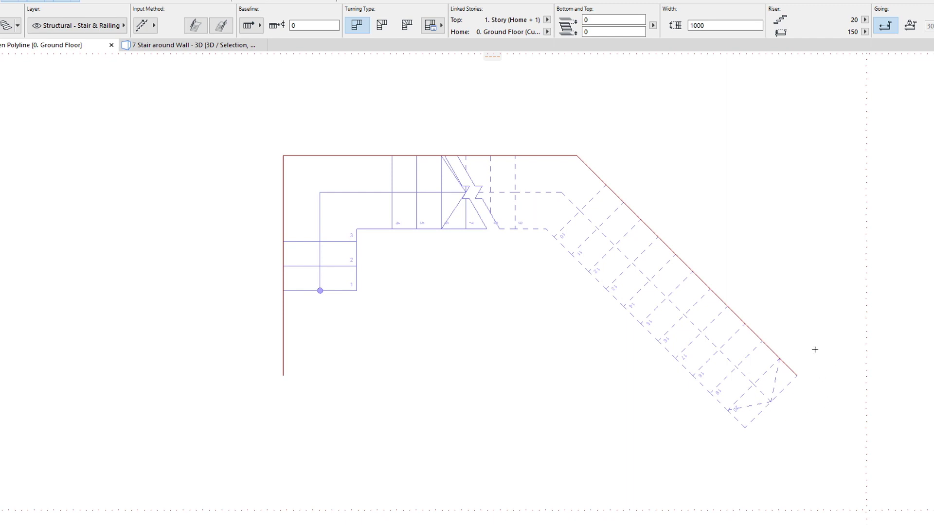
{"action": "left_click", "coordinate": [306, 179]}
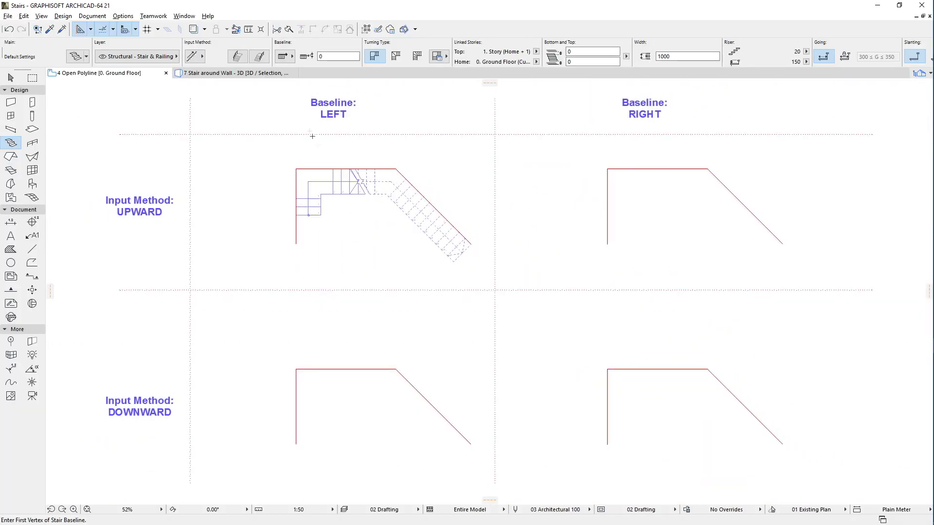
- Set the baseline to Right and generate a stair along the upper-right polyline
{"action": "left_click", "coordinate": [284, 56]}
{"action": "left_click", "coordinate": [320, 47]}
{"action": "left_click", "coordinate": [595, 219]}
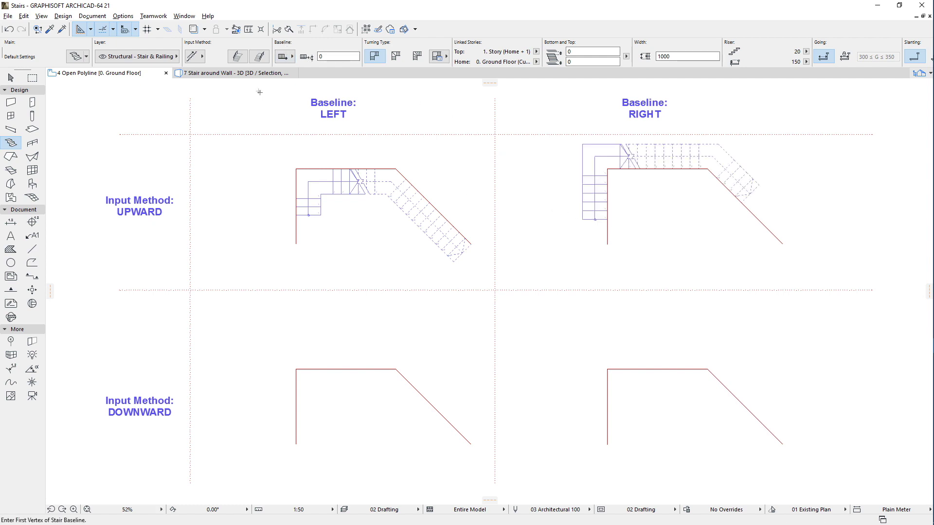
- Switch Input Method to Downward and generate a stair along the lower-right polyline
{"action": "left_click", "coordinate": [195, 56]}
{"action": "left_click", "coordinate": [213, 72]}
{"action": "left_click", "coordinate": [607, 419]}
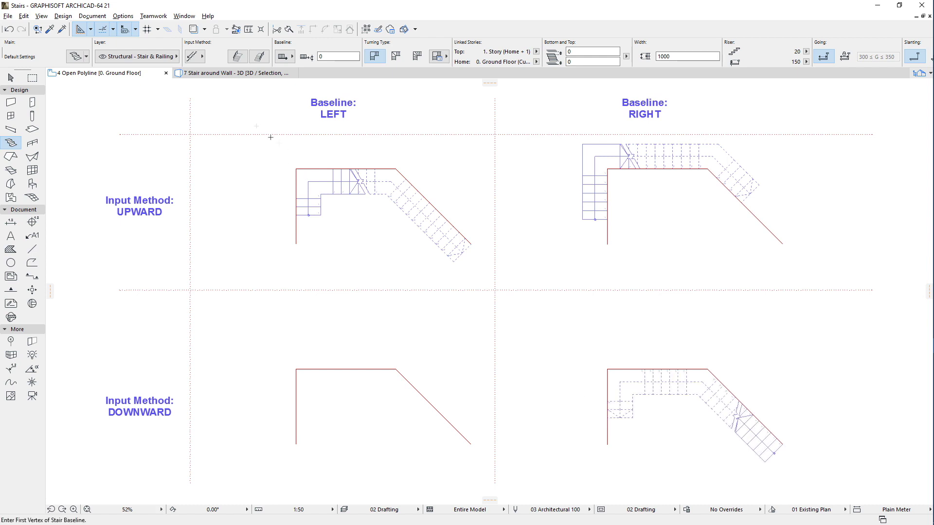
- Set the baseline back to Left and generate a stair along the lower-left polyline
{"action": "left_click", "coordinate": [284, 56]}
{"action": "left_click", "coordinate": [284, 46]}
{"action": "left_click", "coordinate": [296, 419]}
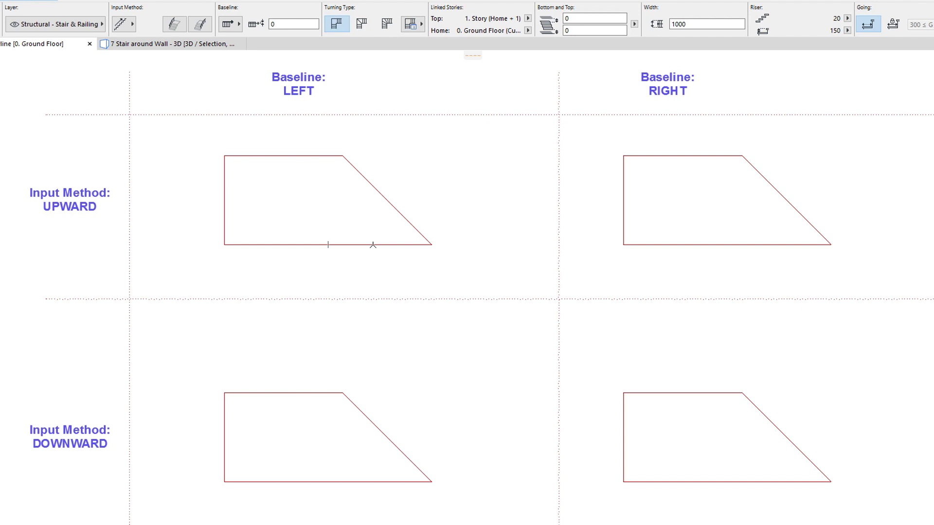
- Stair the upper-left trapezoid's edges, then place a Downward stair in the lower-left trapezoid
{"action": "left_click", "coordinate": [373, 245]}
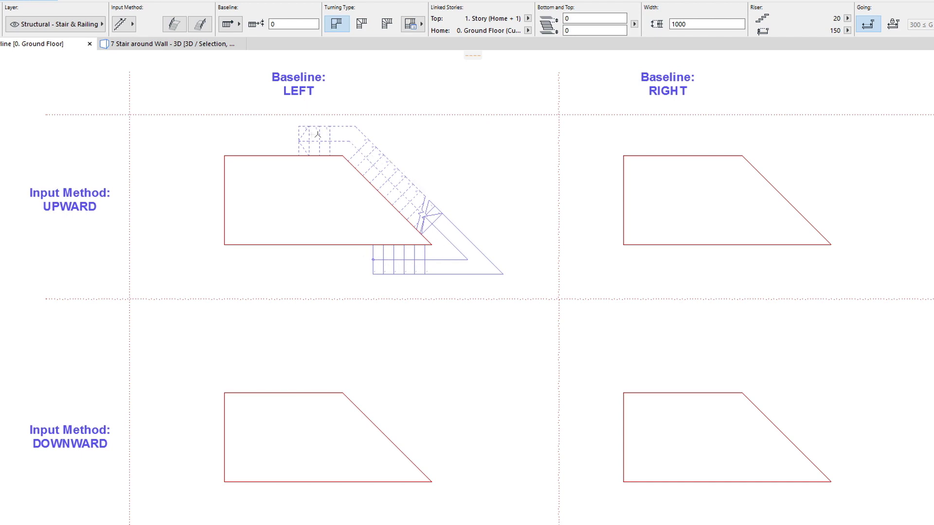
{"action": "left_click", "coordinate": [127, 24]}
{"action": "left_click", "coordinate": [146, 41]}
{"action": "left_click", "coordinate": [341, 480]}
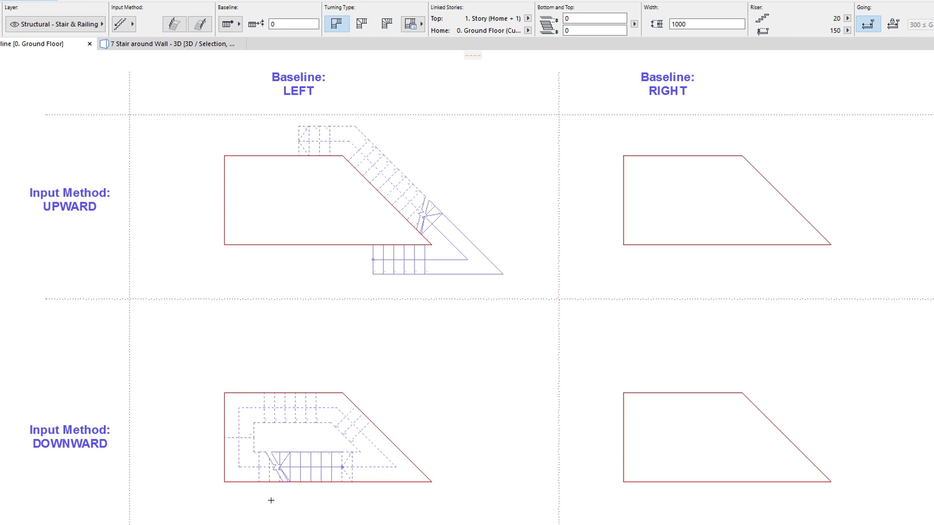
- Inspect the lower-left stair, then generate a stair along the lower-right trapezoid
{"action": "left_click", "coordinate": [315, 474], "text": "shift"}
{"action": "left_click", "coordinate": [315, 473], "text": "shift"}
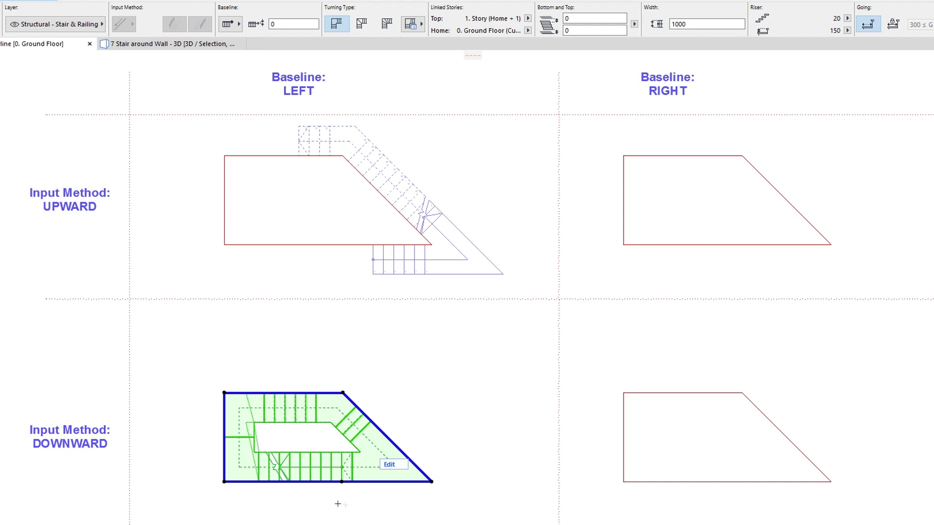
{"action": "key", "text": "Escape"}
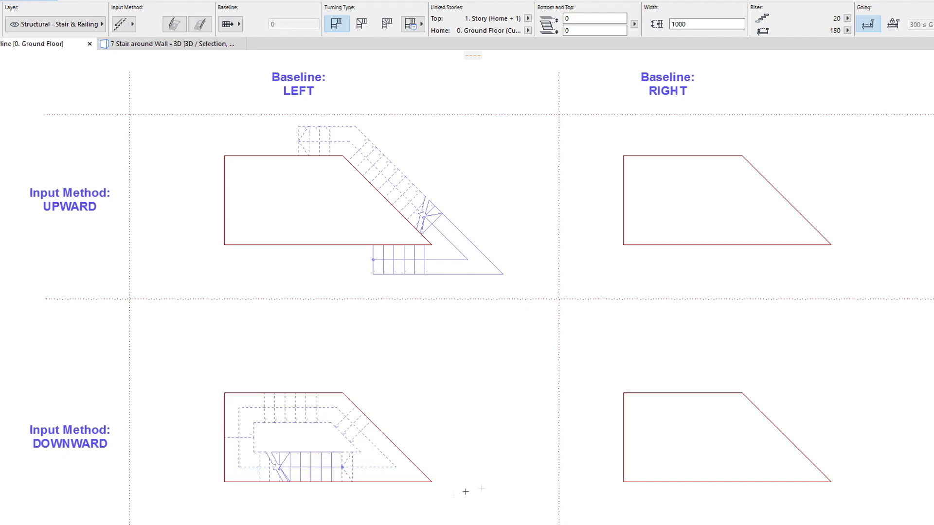
{"action": "left_click", "coordinate": [765, 483]}
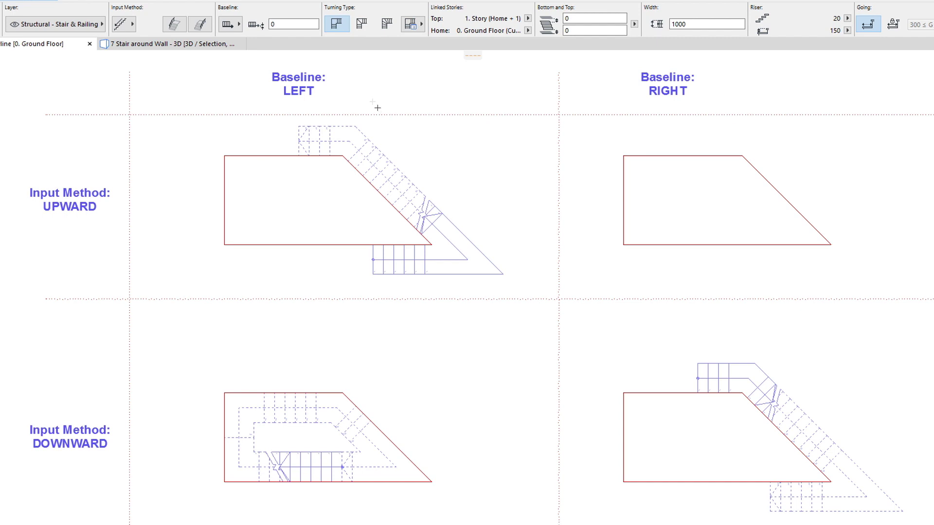
- Switch Input Method back to Upward and start a stair on the upper-right trapezoid's bottom edge
{"action": "left_click", "coordinate": [131, 24]}
{"action": "left_click", "coordinate": [143, 25]}
{"action": "left_click", "coordinate": [743, 245]}
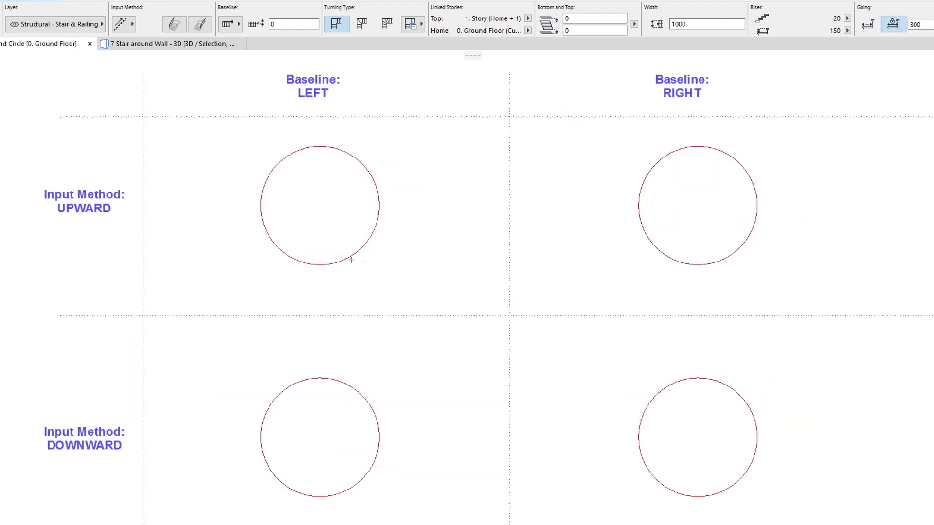
- Wrap stairs around the upper-left circle, then the upper-right circle with Right baseline
{"action": "left_click", "coordinate": [296, 262]}
{"action": "left_click", "coordinate": [230, 26]}
{"action": "left_click", "coordinate": [261, 18]}
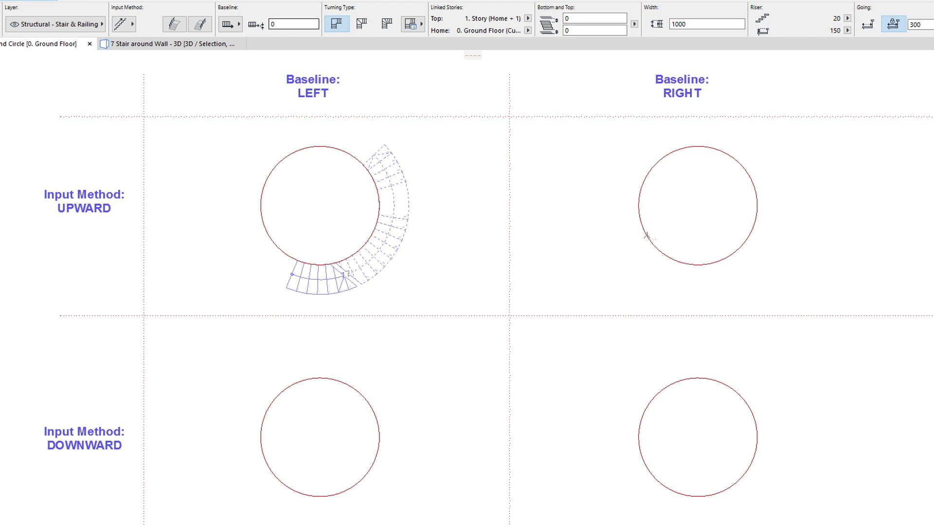
{"action": "left_click", "coordinate": [671, 258]}
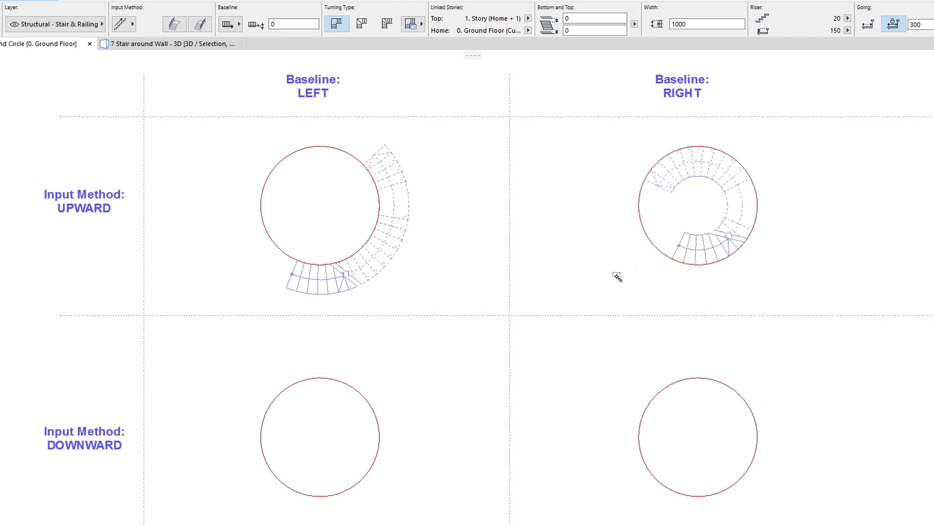
- Wrap a Downward stair around the lower-right circle and a Left-baseline one around the lower-left
{"action": "left_click", "coordinate": [120, 24]}
{"action": "left_click", "coordinate": [600, 464]}
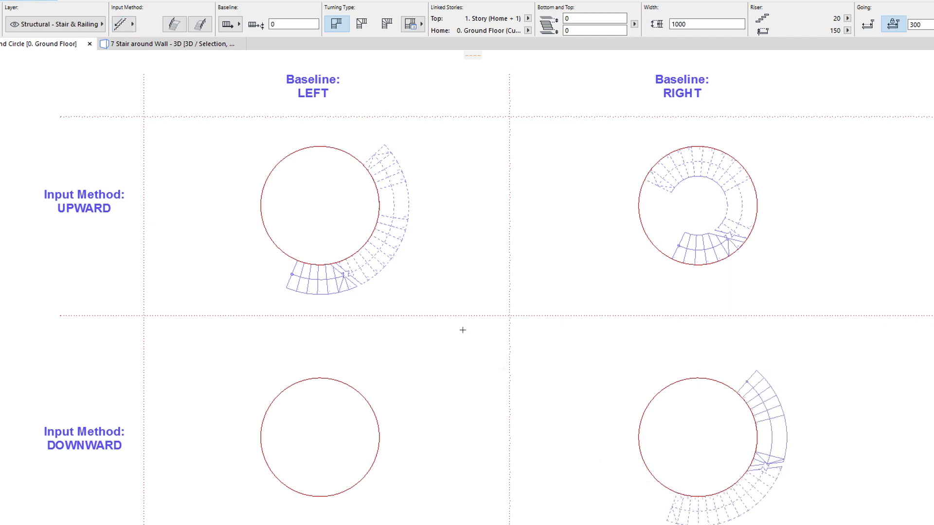
{"action": "left_click", "coordinate": [227, 24]}
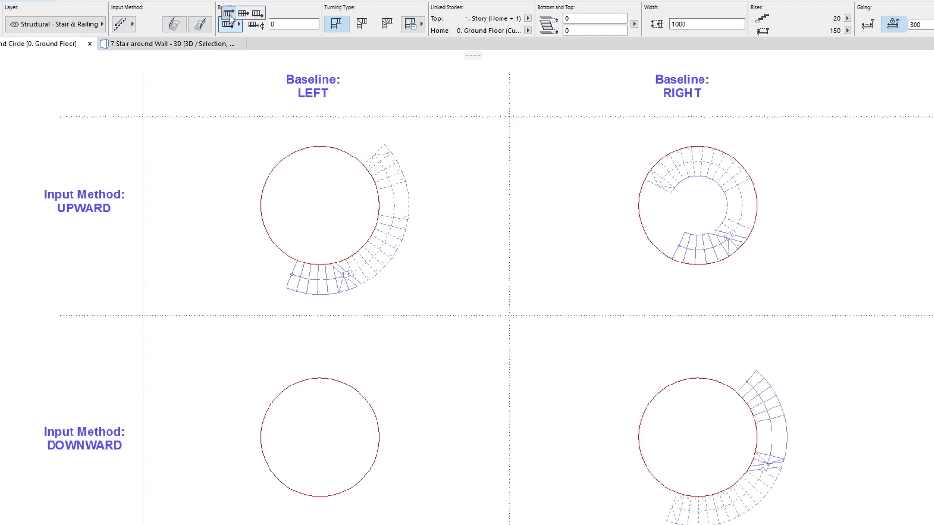
{"action": "left_click", "coordinate": [297, 492]}
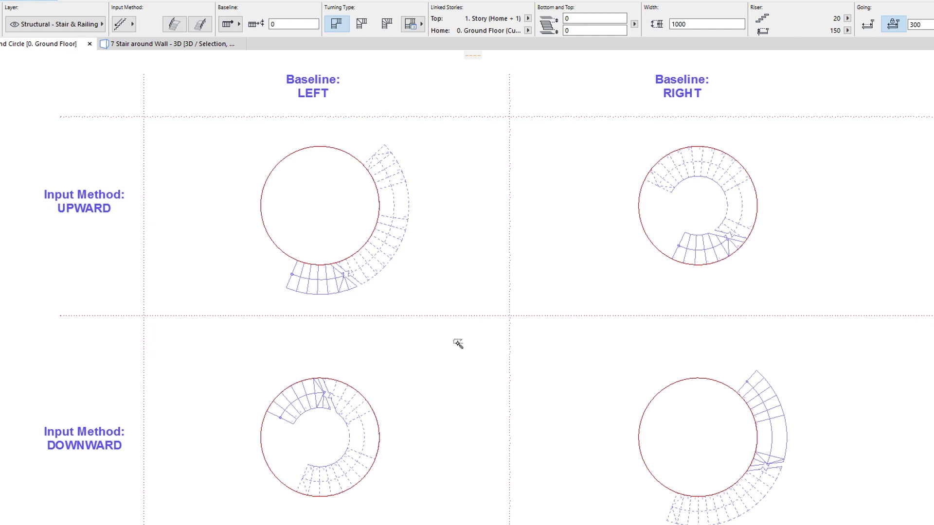
{"action": "left_click", "coordinate": [277, 248]}
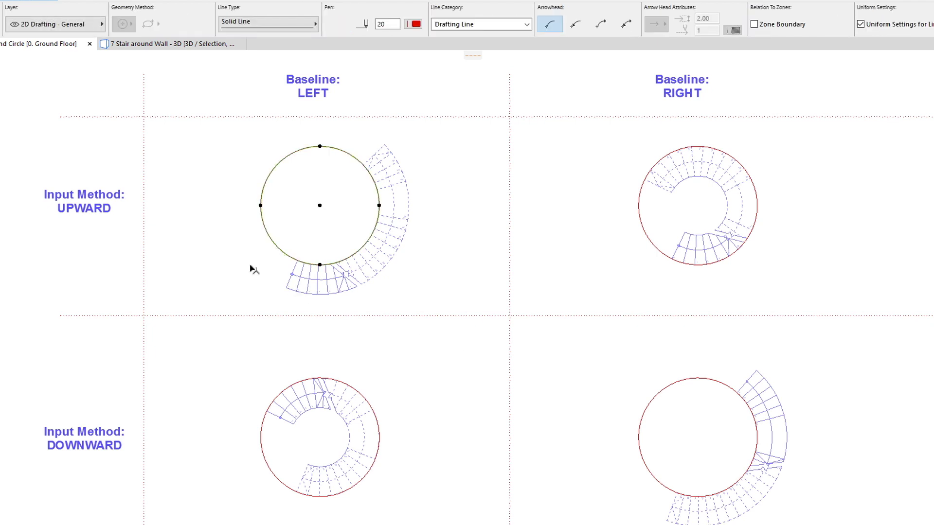
- Inspect the upper-left and lower-left downward circle stairs, then deselect them
{"action": "left_click", "coordinate": [252, 269]}
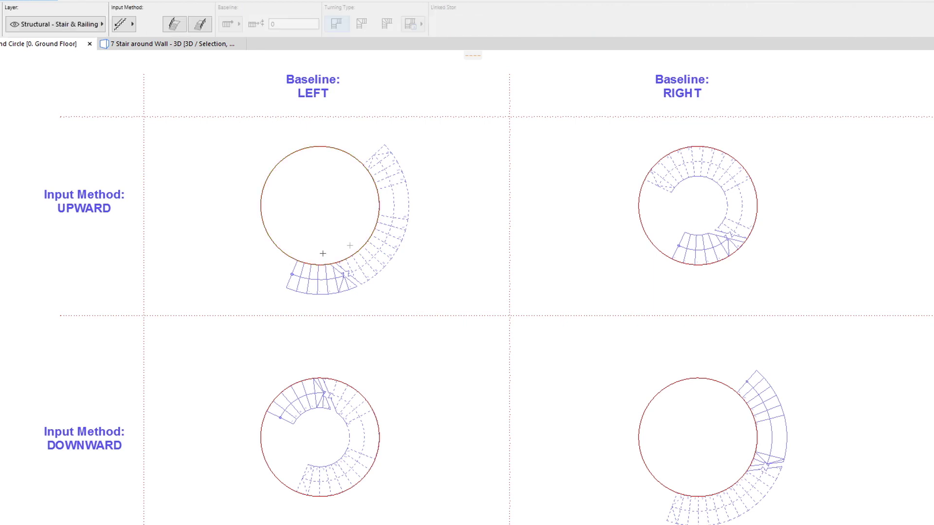
{"action": "left_click", "coordinate": [314, 265]}
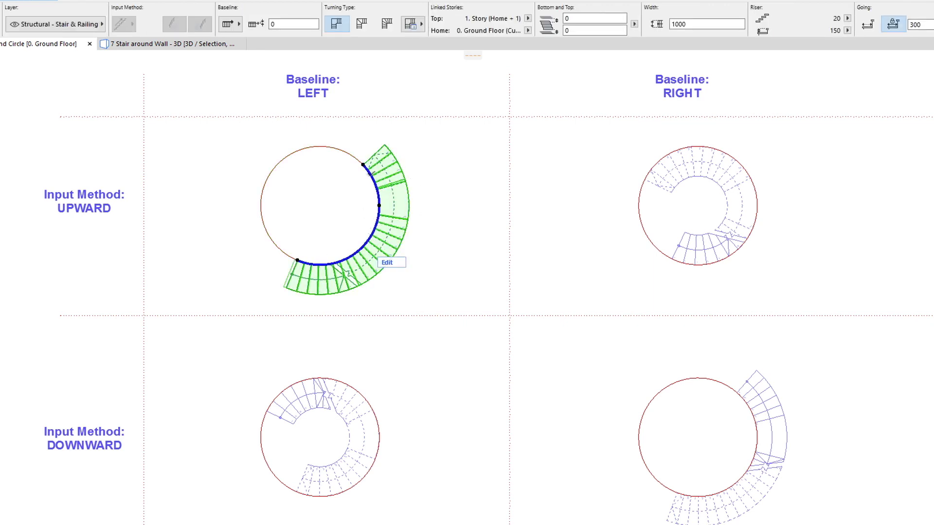
{"action": "left_click", "coordinate": [357, 222]}
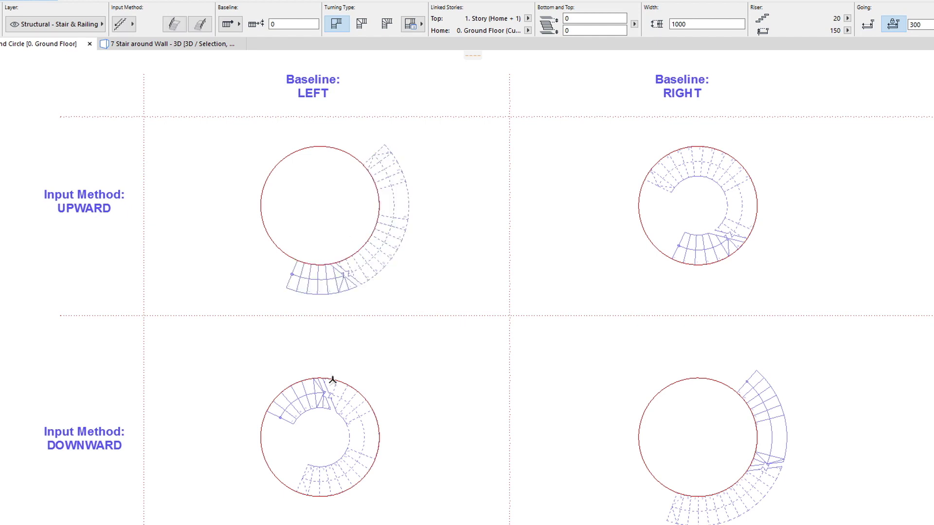
{"action": "left_click", "coordinate": [340, 403]}
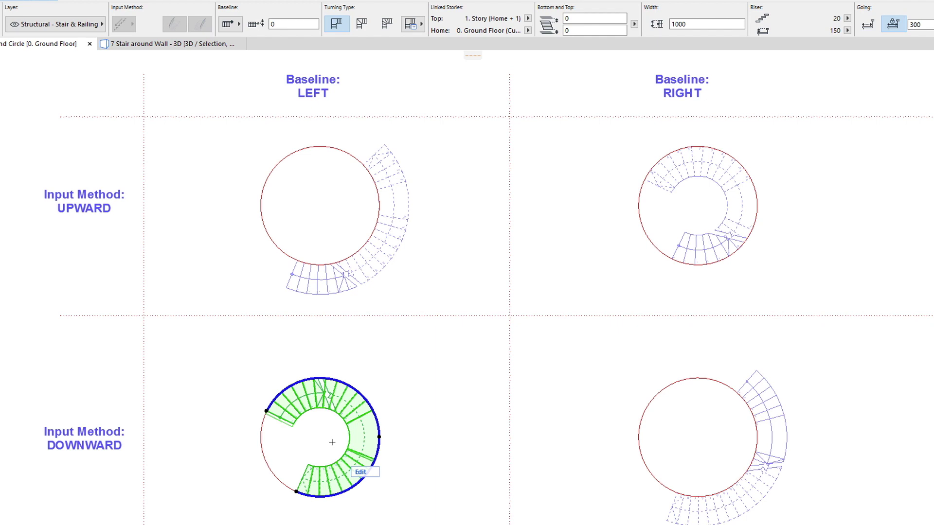
{"action": "key", "text": "Escape"}
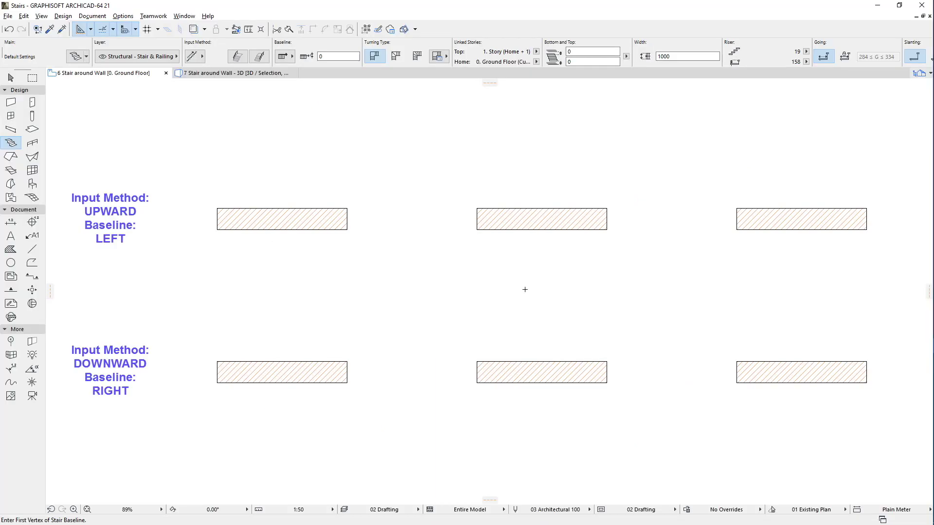
- Wrap stairs around the upper-left and upper-middle walls, using the second turning type for the middle one
{"action": "left_click", "coordinate": [333, 218]}
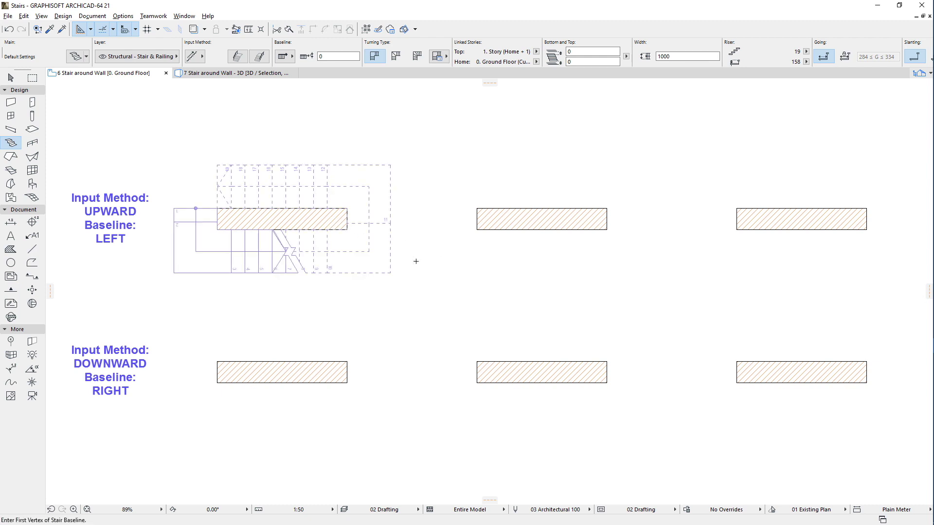
{"action": "left_click", "coordinate": [395, 55]}
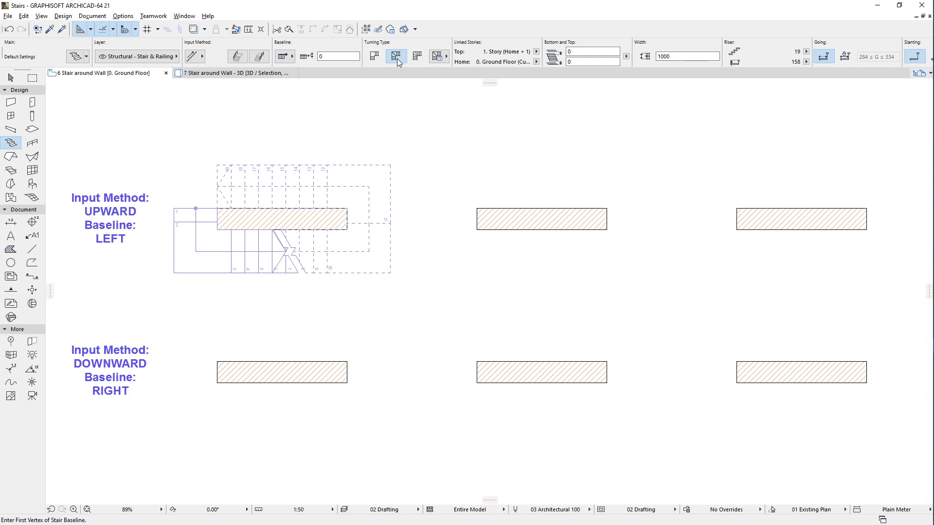
{"action": "left_click", "coordinate": [566, 215]}
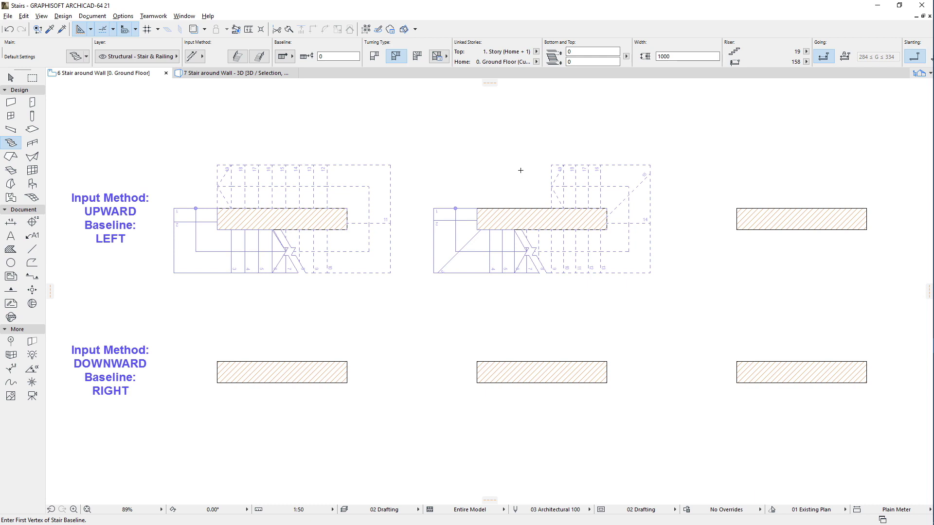
- With Upward input, Left baseline and the third turning type, wrap a stair around the upper-right wall
{"action": "left_click", "coordinate": [201, 57]}
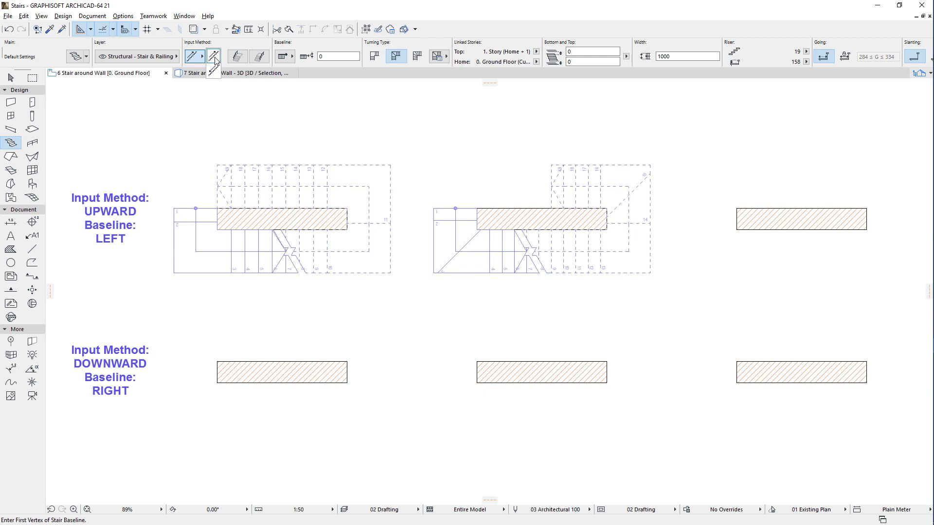
{"action": "left_click", "coordinate": [215, 58]}
{"action": "left_click", "coordinate": [288, 58]}
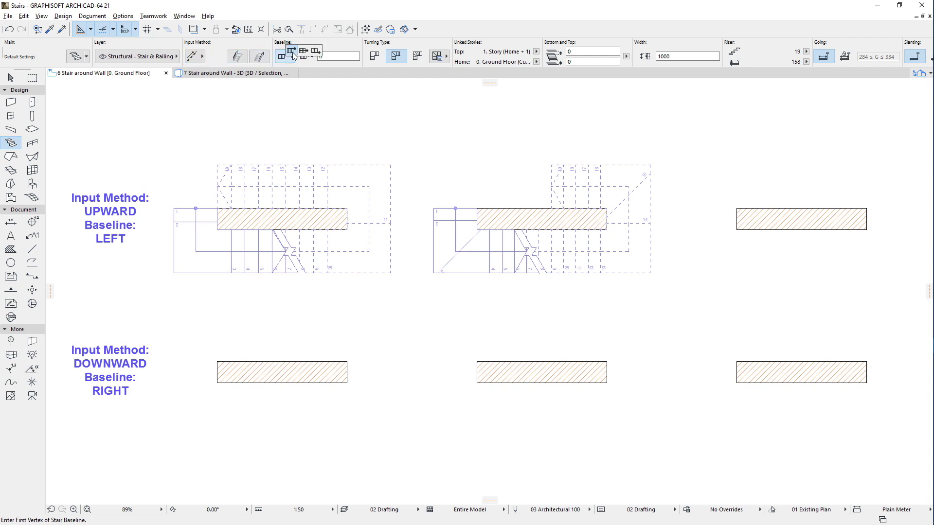
{"action": "left_click", "coordinate": [292, 52]}
{"action": "left_click", "coordinate": [416, 56]}
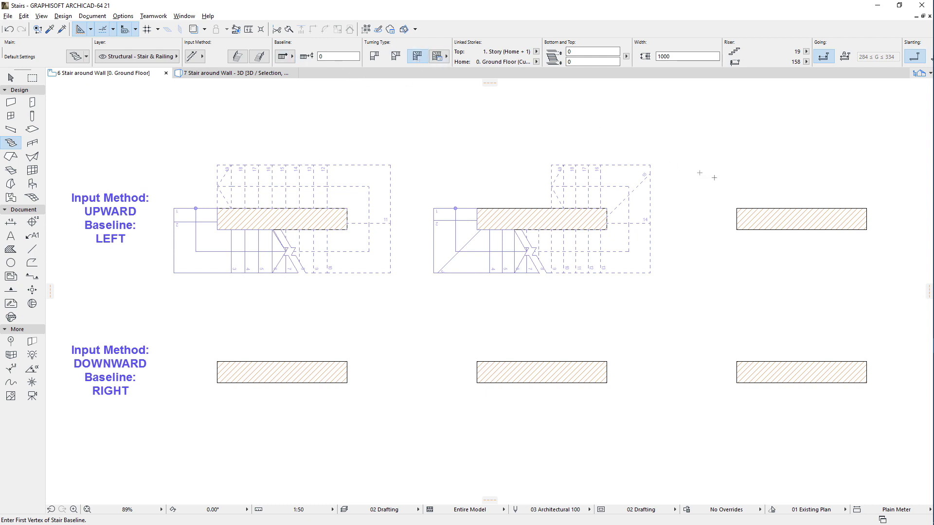
{"action": "left_click", "coordinate": [826, 212]}
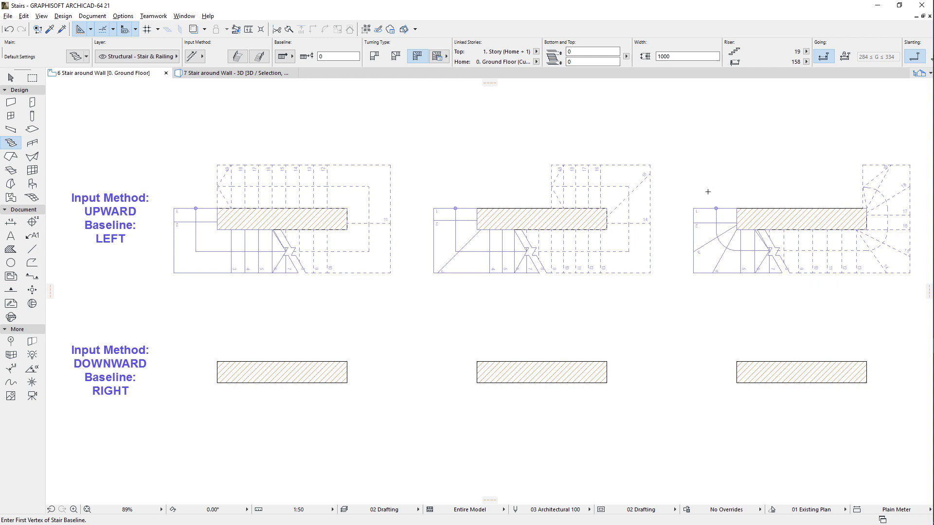
- Set input method to Downward and baseline to Right, then wrap a stair around the lower-right wall
{"action": "left_click", "coordinate": [197, 61]}
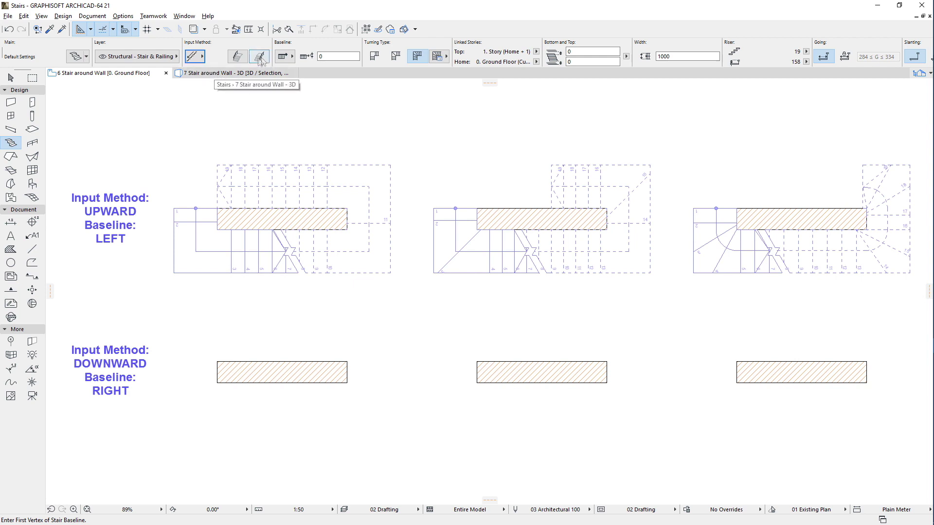
{"action": "left_click", "coordinate": [289, 57]}
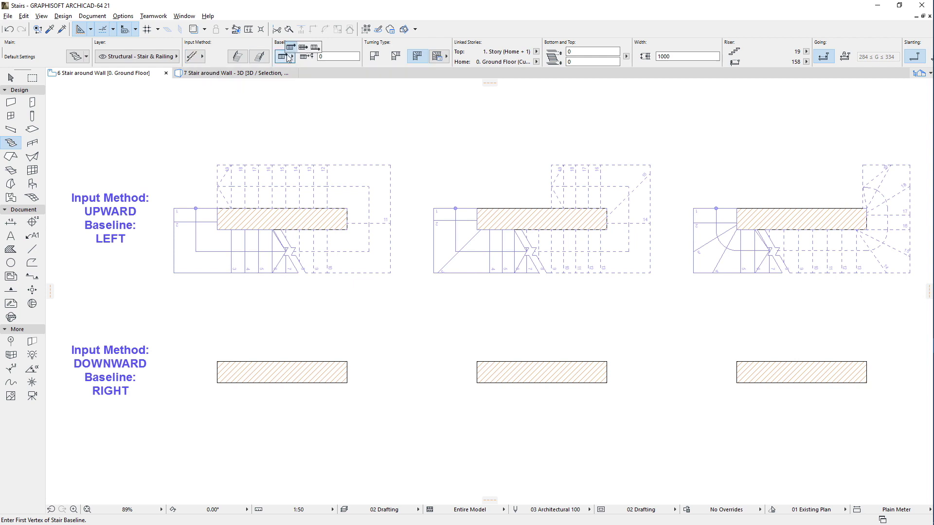
{"action": "left_click", "coordinate": [314, 47]}
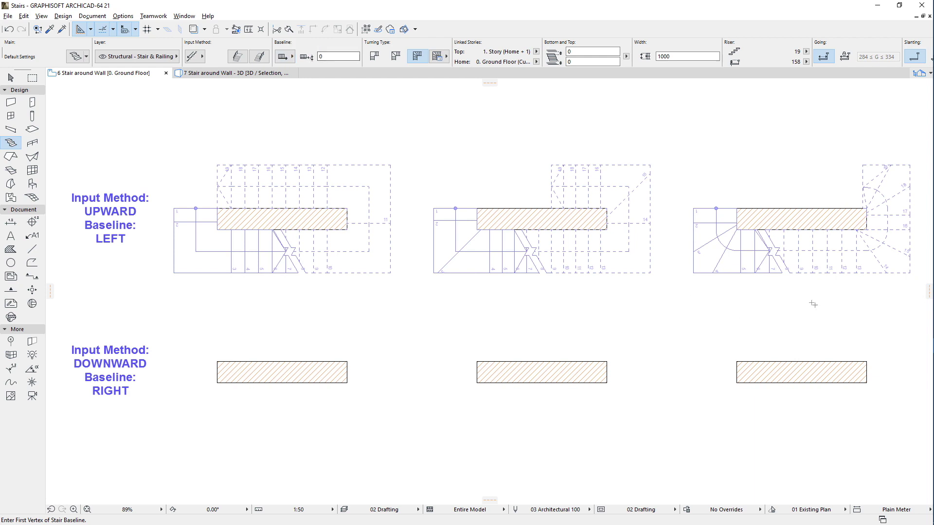
{"action": "left_click", "coordinate": [845, 364]}
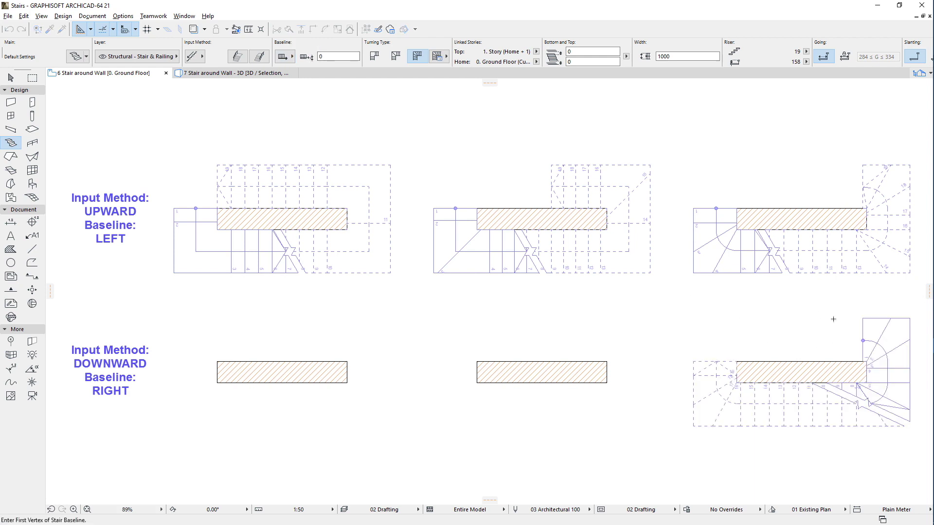
- Wrap stairs around the lower-middle (second turning type) and lower-left (first turning type) walls, then view in 3D
{"action": "left_click", "coordinate": [396, 56]}
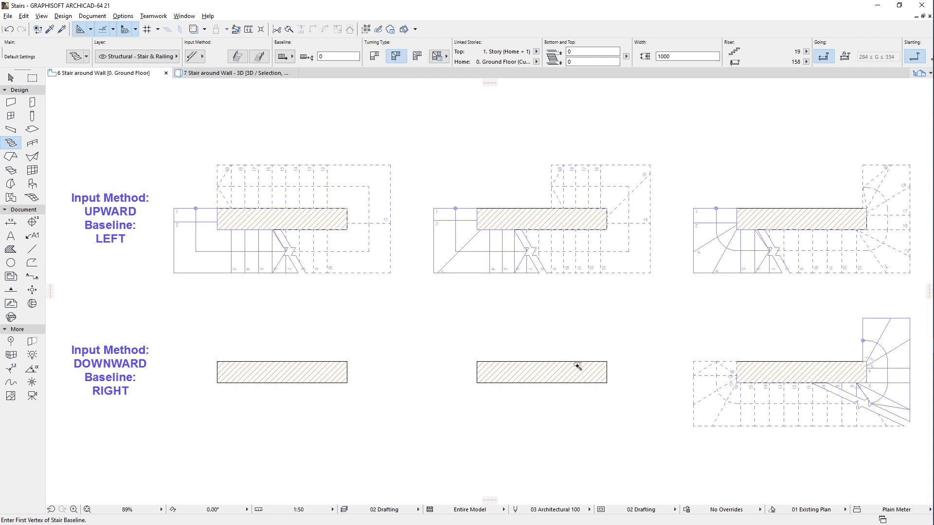
{"action": "left_click", "coordinate": [580, 365]}
{"action": "left_click", "coordinate": [379, 59]}
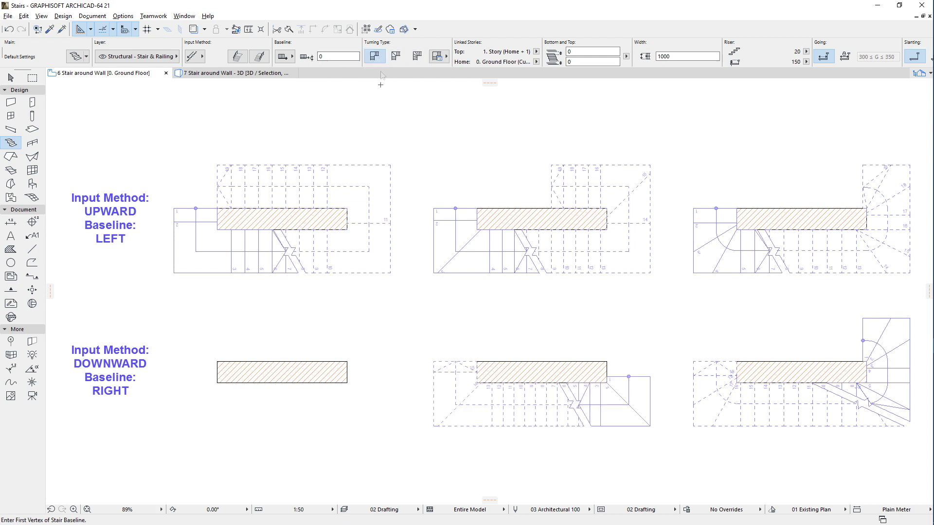
{"action": "left_click", "coordinate": [321, 364]}
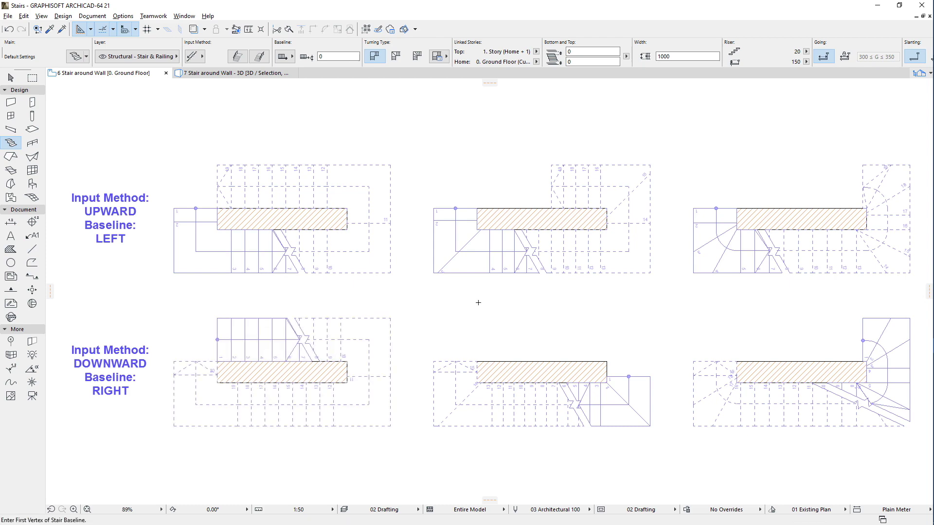
{"action": "key", "text": "F3"}
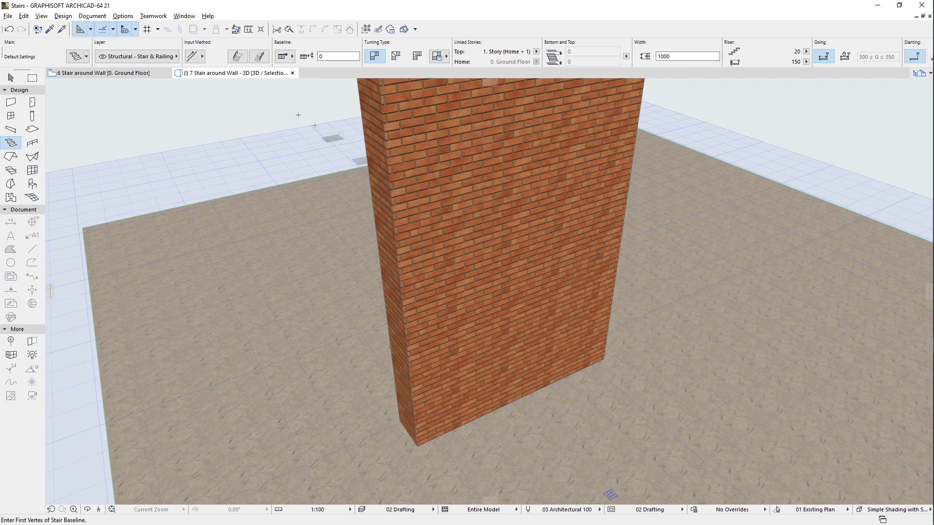
- In 3D, generate a stair around the brick wall with a different input method and baseline, then delete it
{"action": "left_click", "coordinate": [201, 56]}
{"action": "left_click", "coordinate": [213, 73]}
{"action": "left_click", "coordinate": [292, 56]}
{"action": "left_click", "coordinate": [316, 49]}
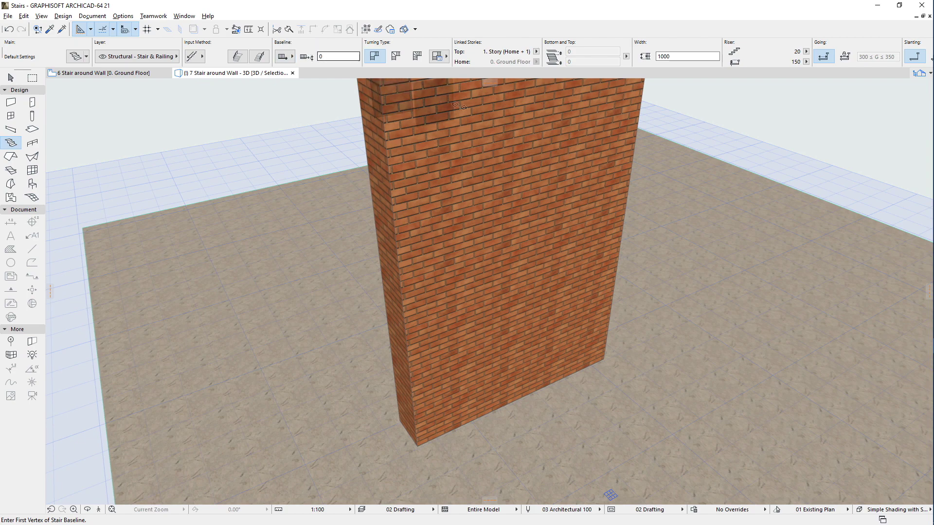
{"action": "left_click", "coordinate": [479, 171]}
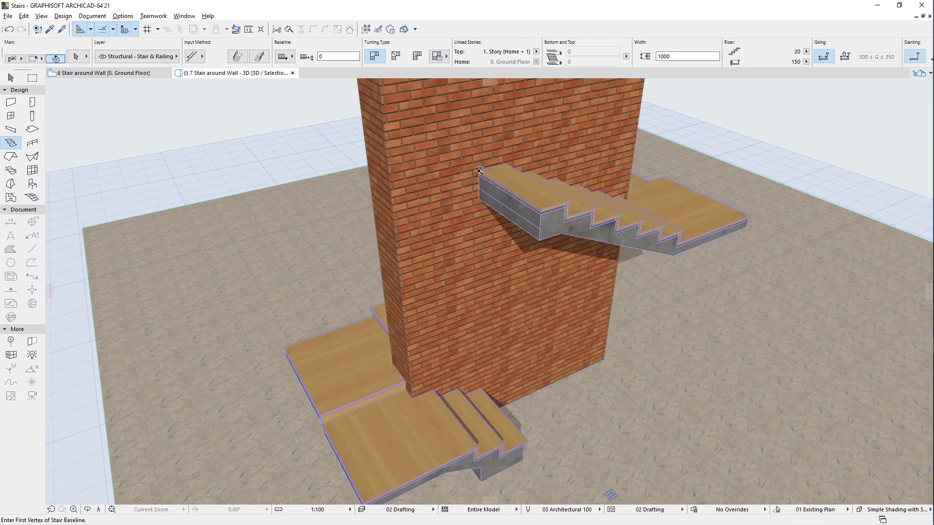
{"action": "left_click", "coordinate": [479, 170]}
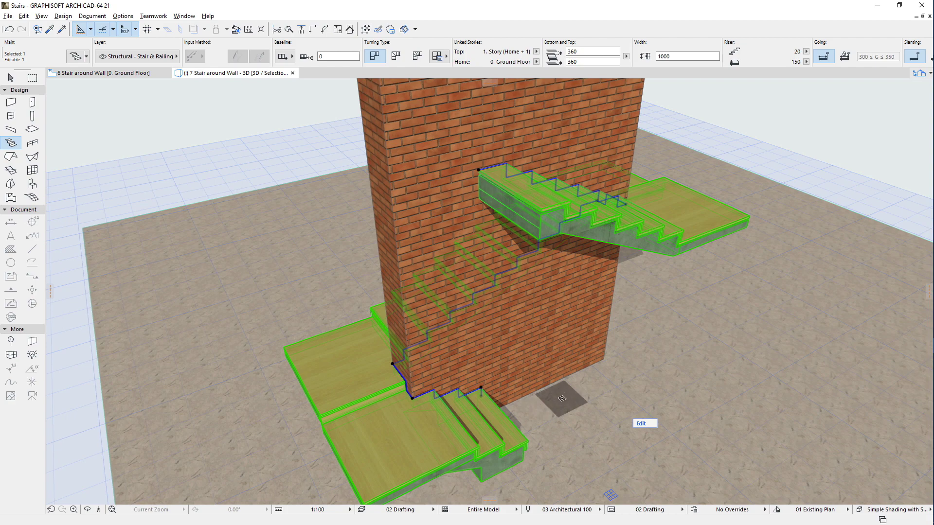
{"action": "key", "text": "Delete"}
- Switch to the other input method and regenerate the stair around the brick wall
{"action": "left_click", "coordinate": [202, 57]}
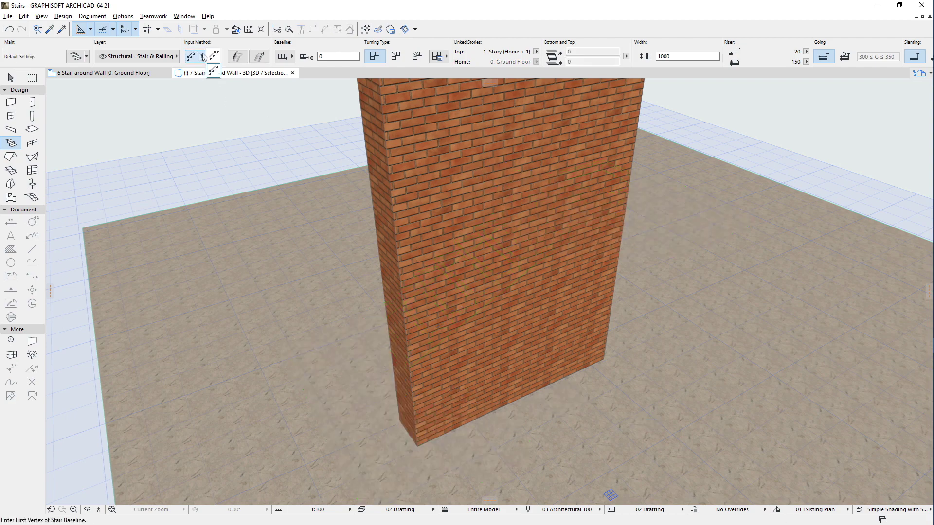
{"action": "left_click", "coordinate": [212, 56]}
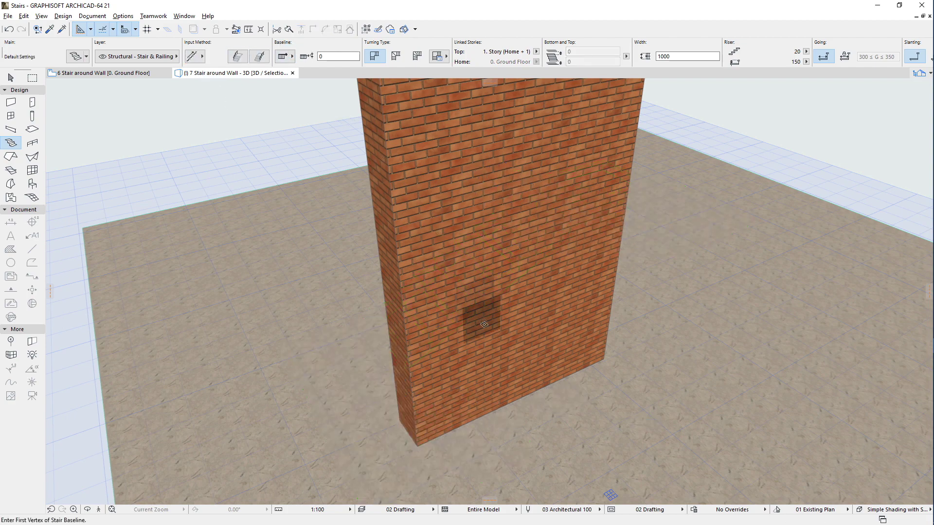
{"action": "left_click", "coordinate": [497, 356]}
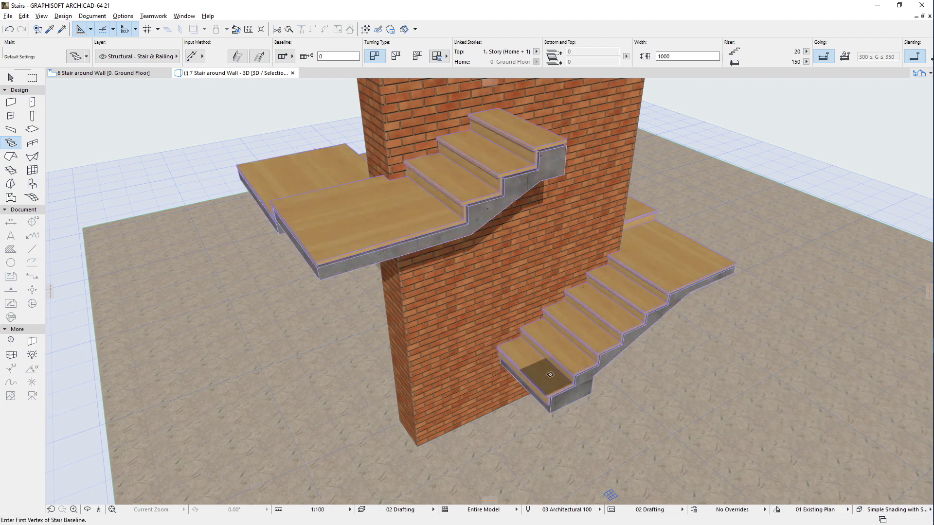